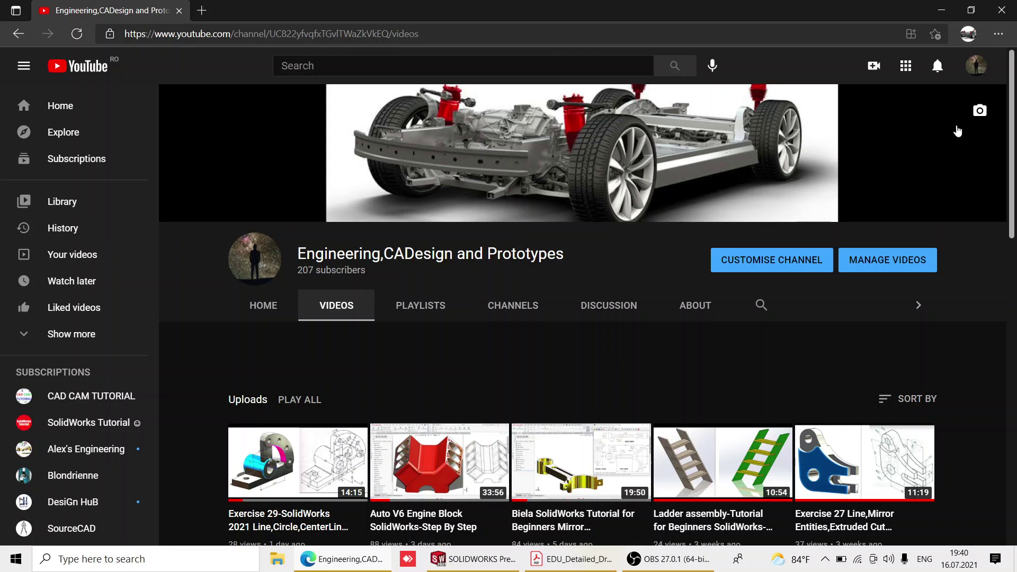
- Switch to SOLIDWORKS and create a new part document
drag(1013, 109, 1013, 292)
click(447, 562)
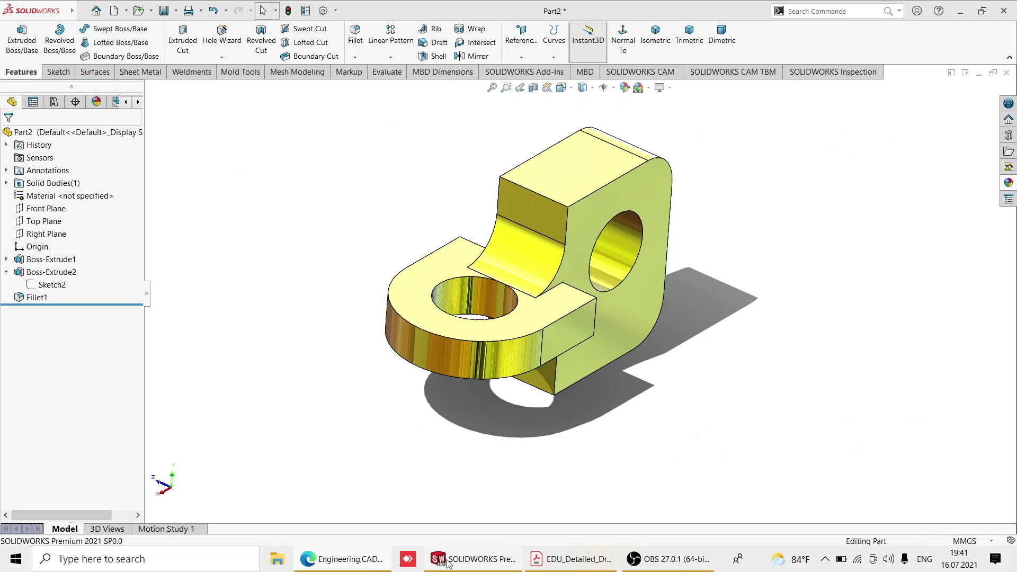
mouse_move(40, 3)
click(81, 12)
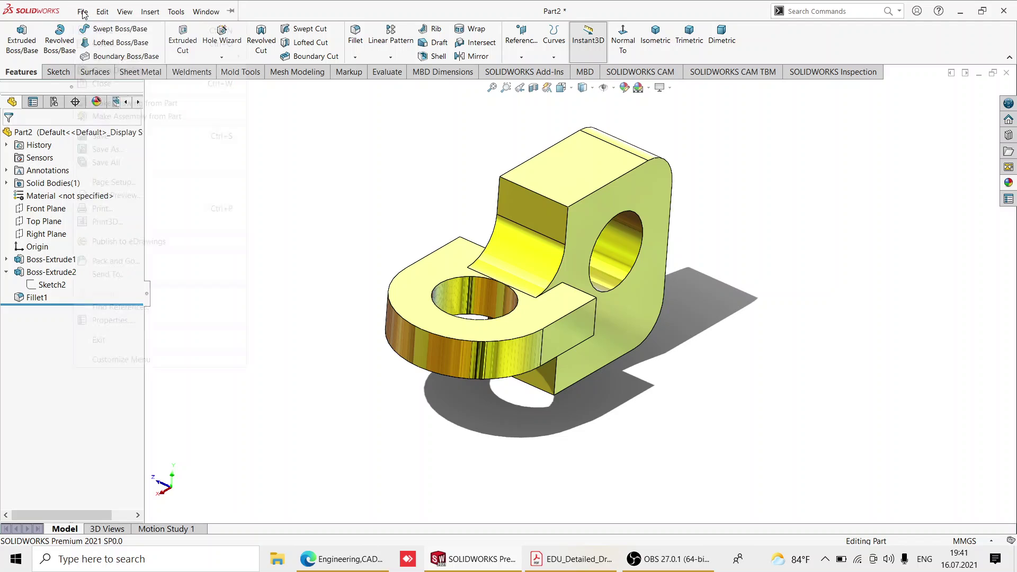
click(101, 29)
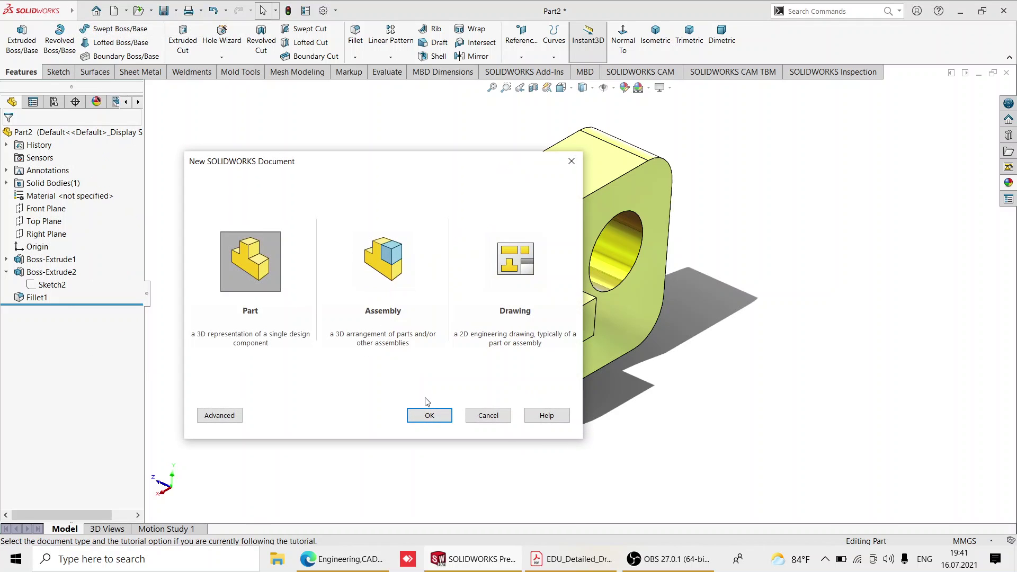
click(429, 415)
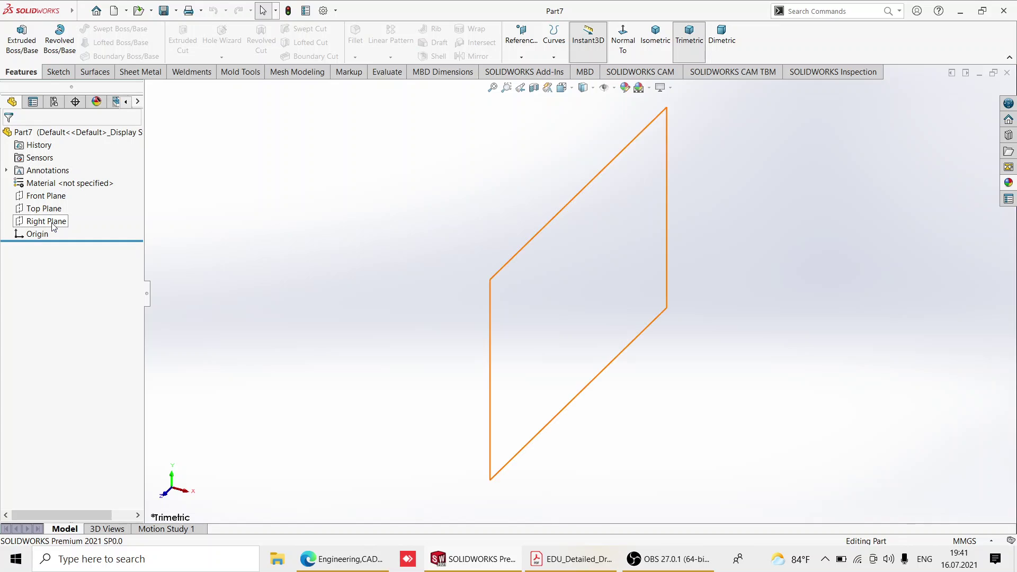
- Start a sketch on the Front Plane and draw a center rectangle about 125 by 114 mm centred on the origin
click(55, 199)
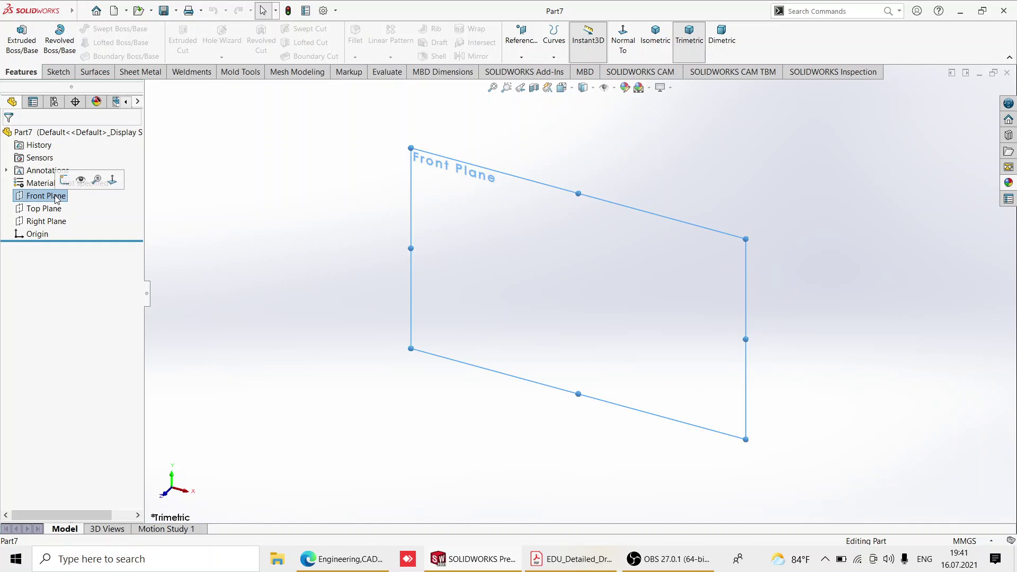
click(66, 179)
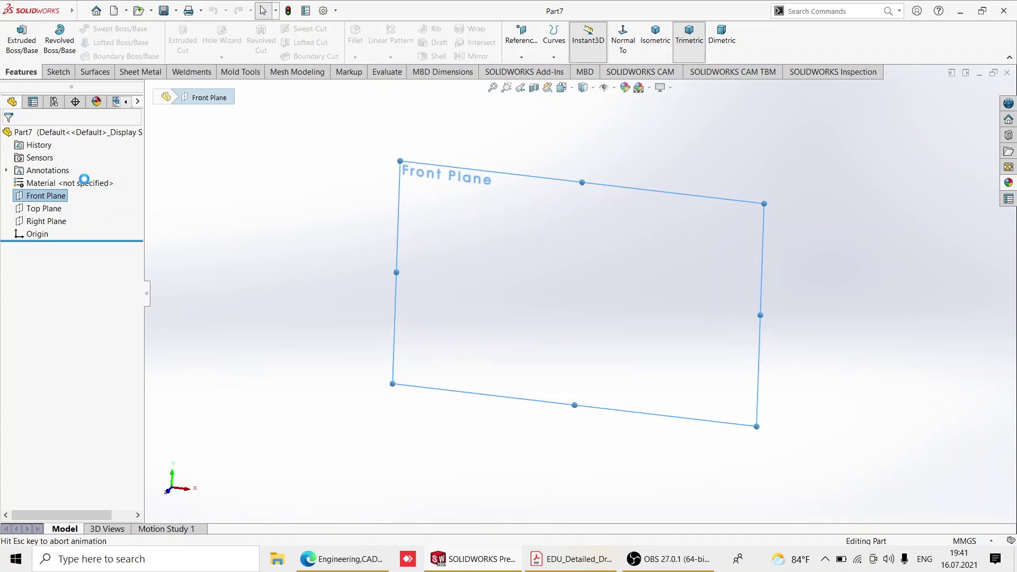
click(320, 218)
click(110, 42)
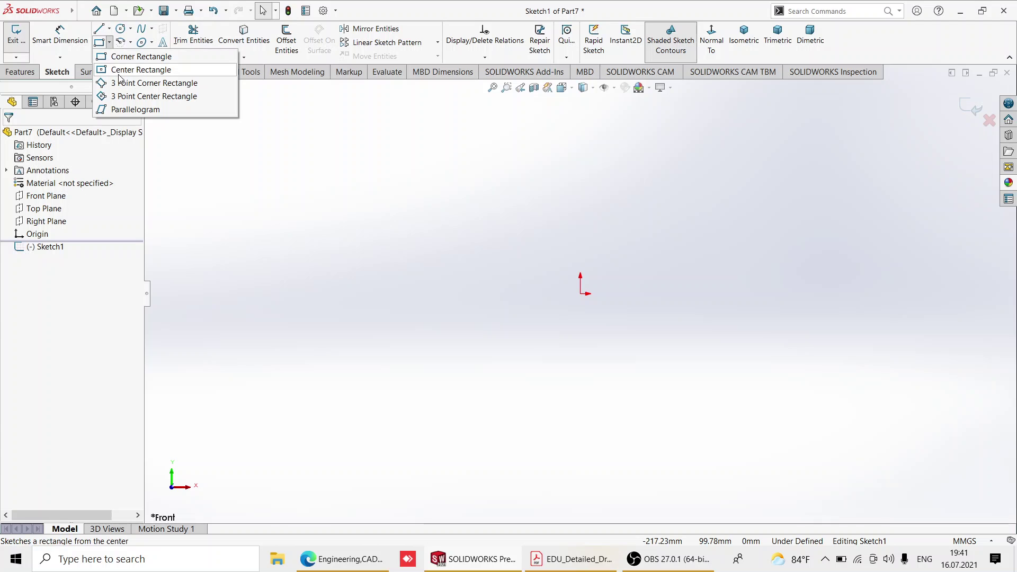
click(120, 71)
click(581, 294)
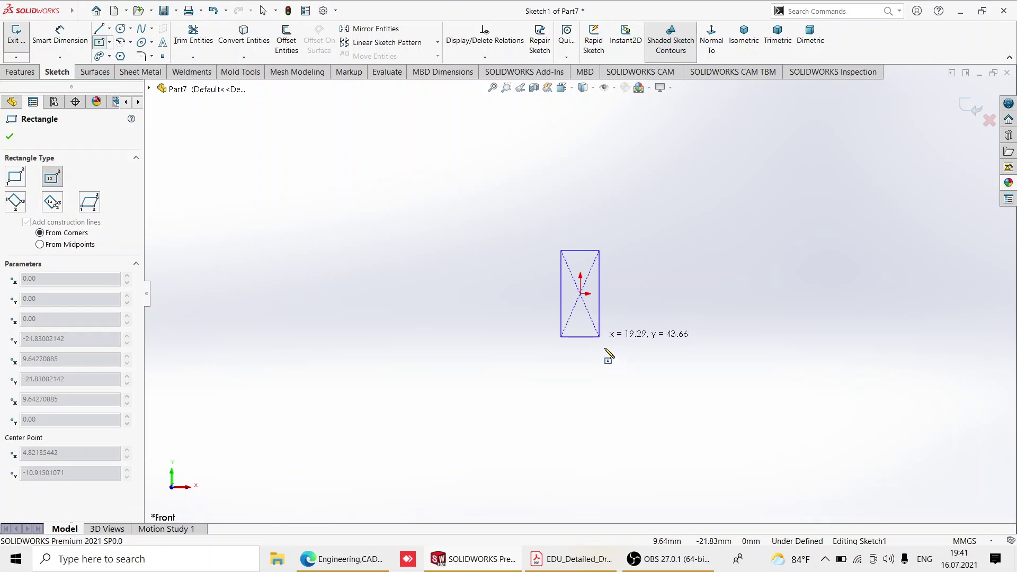
click(704, 407)
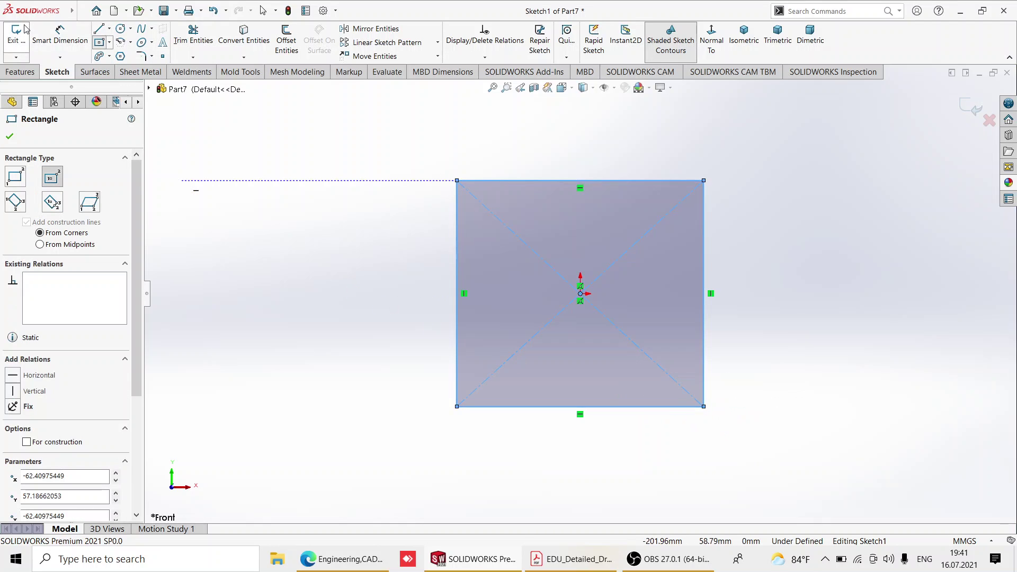
- Dimension the rectangle 40 mm wide and 50 mm high
click(57, 36)
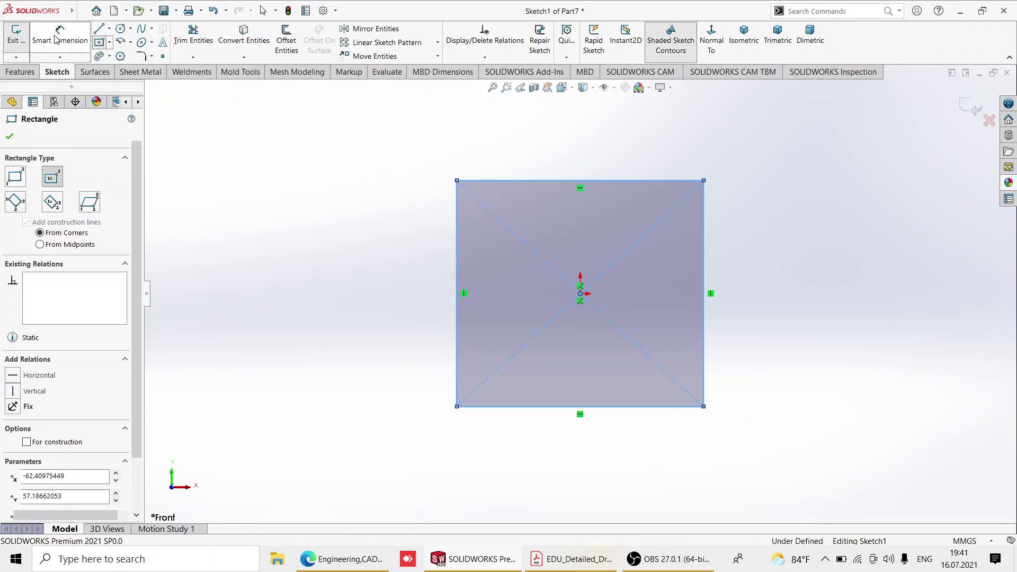
click(537, 166)
click(566, 153)
text(4)
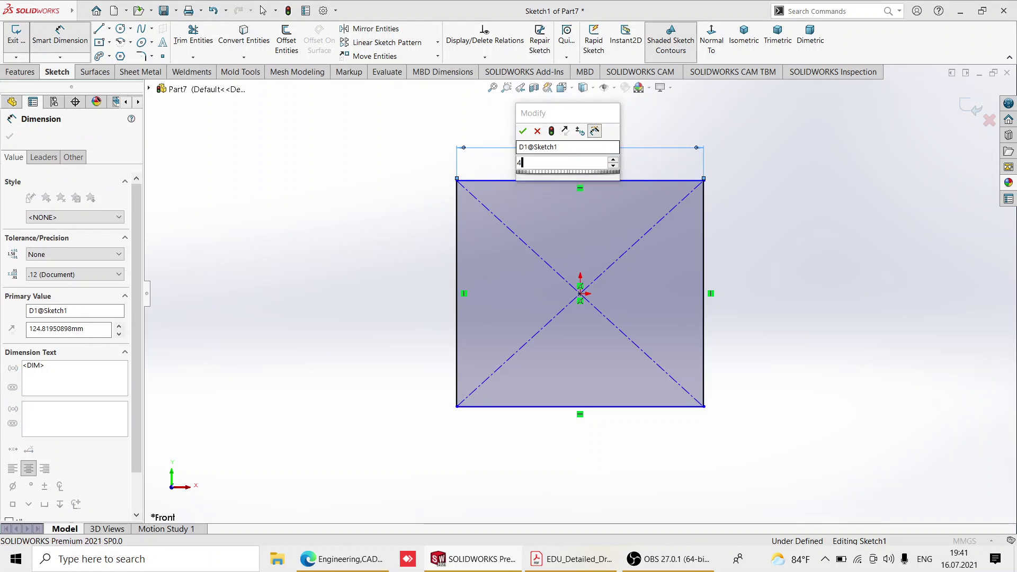
text(0)
key(Return)
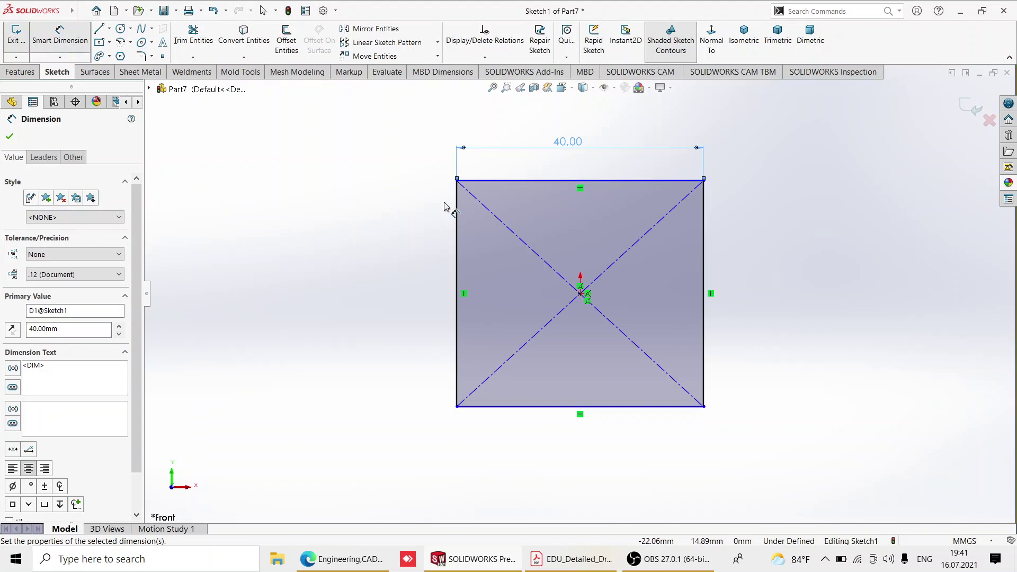
click(456, 220)
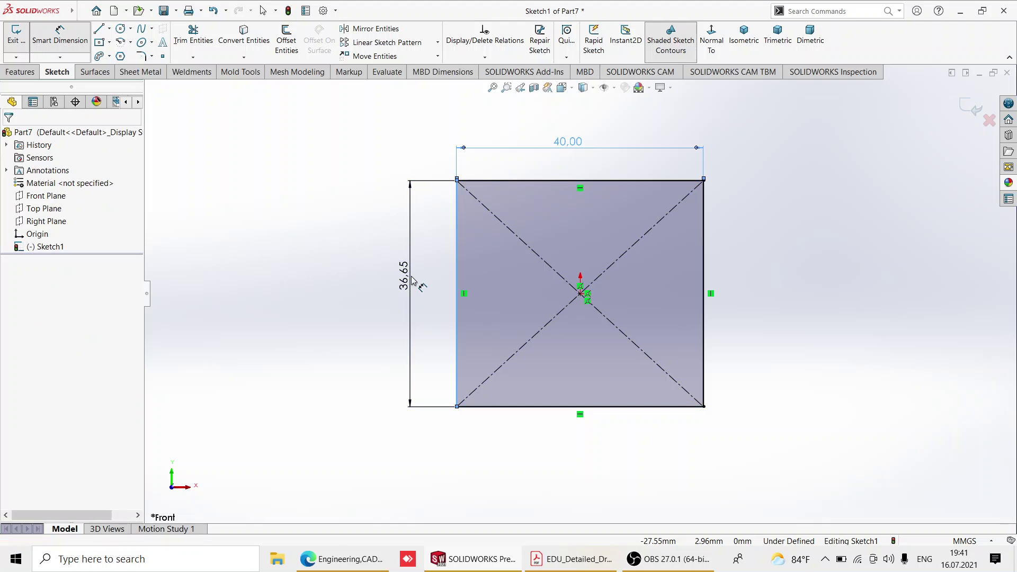
click(413, 281)
text(50)
key(Return)
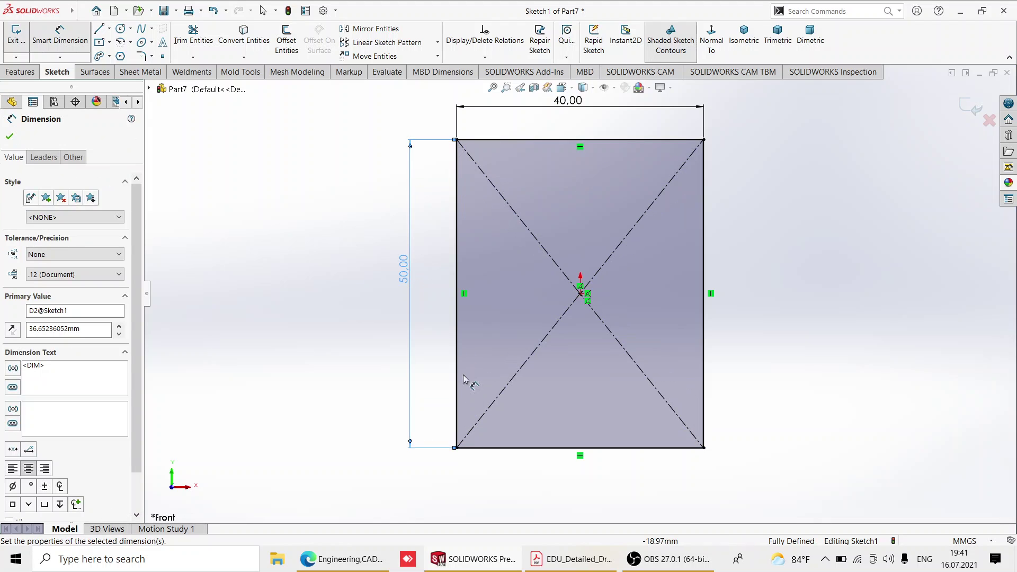
- Check the PDF drawing and sketch a circle about 16 mm in diameter inside the rectangle, directly above the origin
click(571, 570)
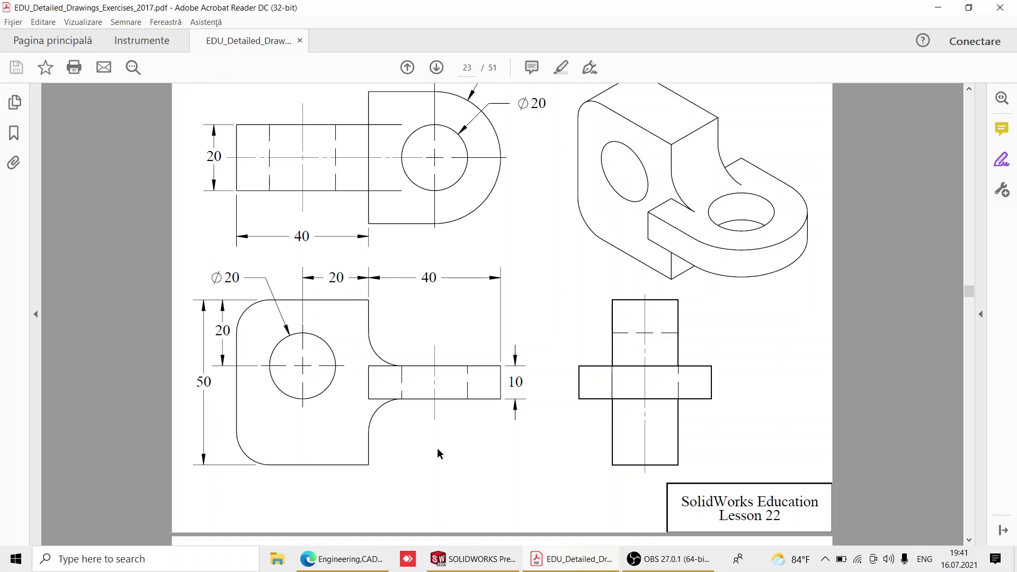
click(498, 562)
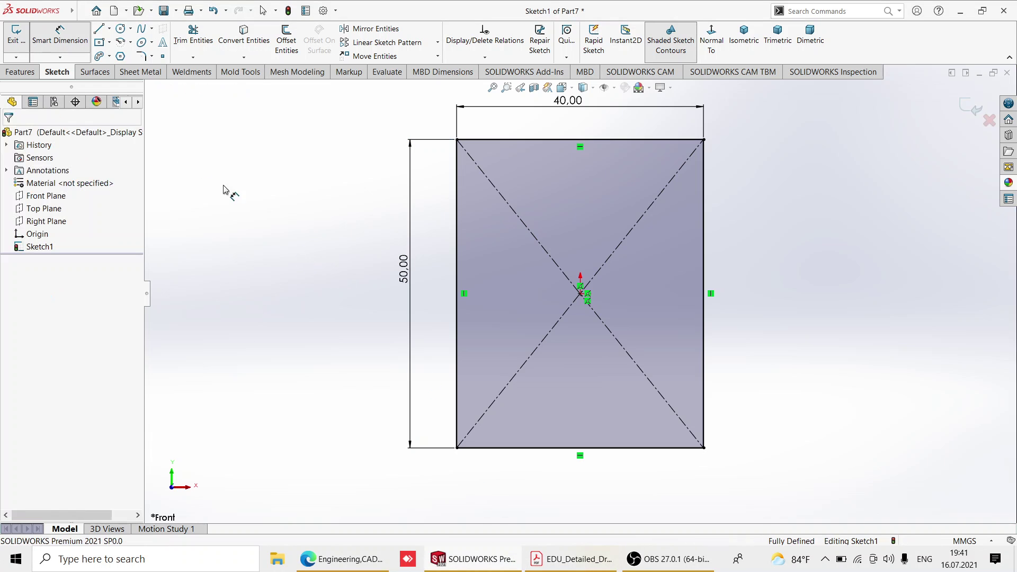
click(121, 29)
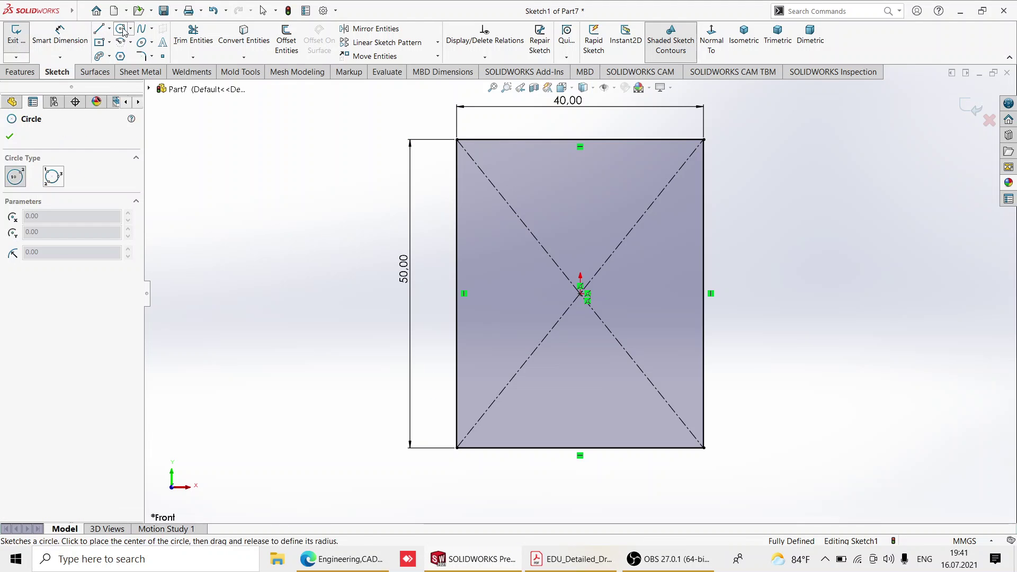
click(581, 215)
click(600, 261)
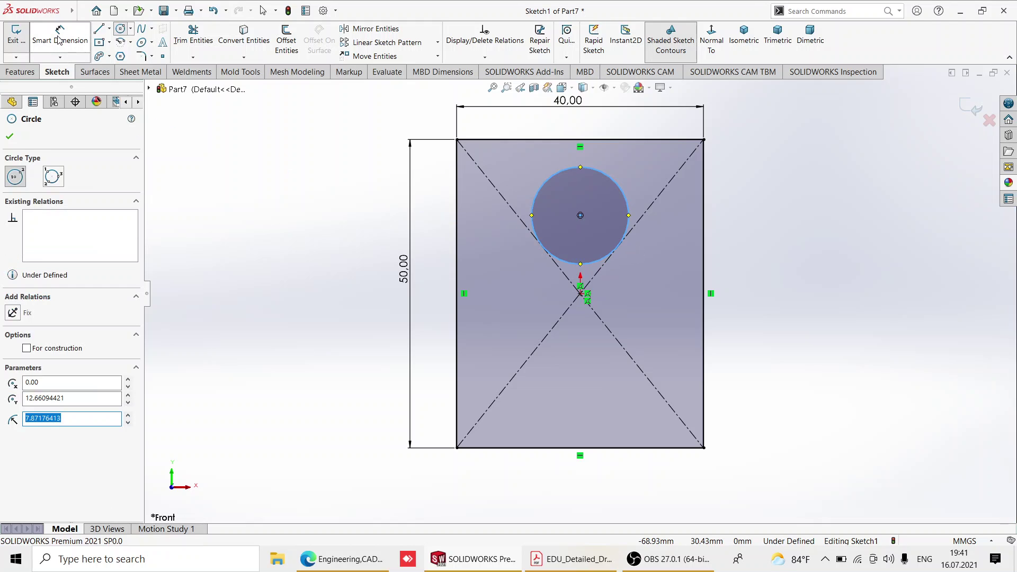
- Dimension the circle's diameter as 20 mm
click(59, 40)
click(580, 168)
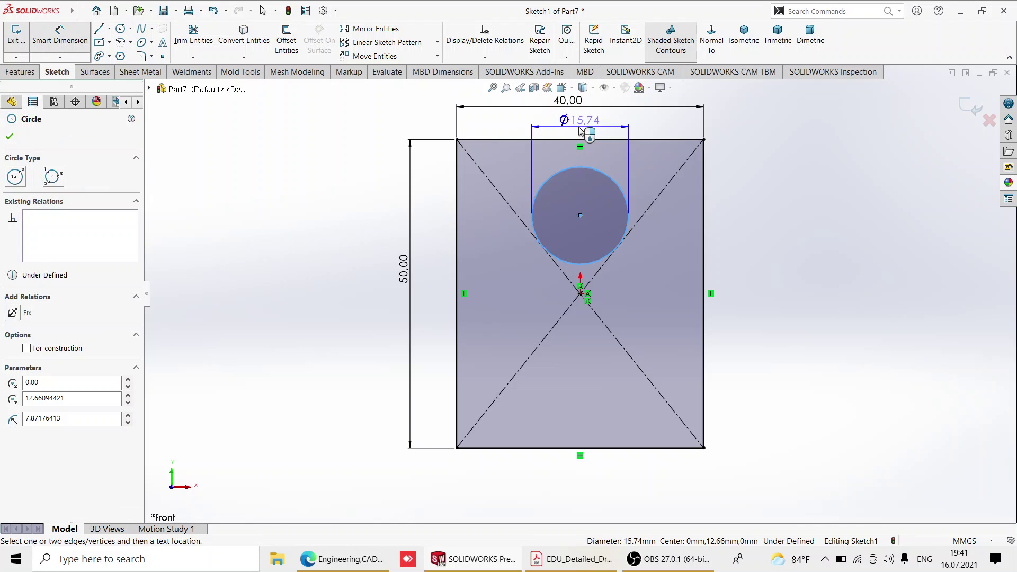
click(581, 130)
key(Return)
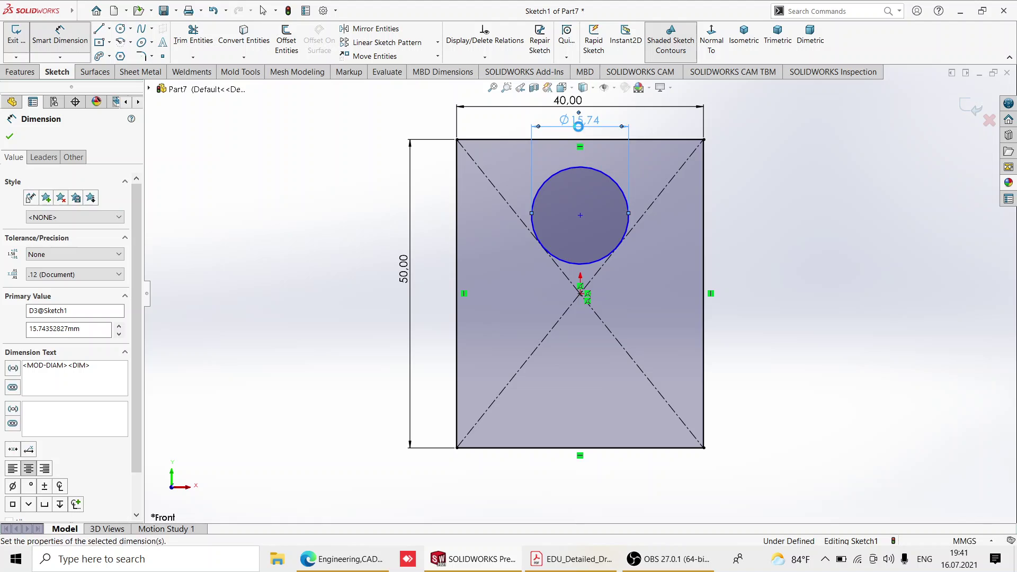
- Dimension the circle's centre 20 mm below the rectangle's top edge and 20 mm from its left edge
click(582, 216)
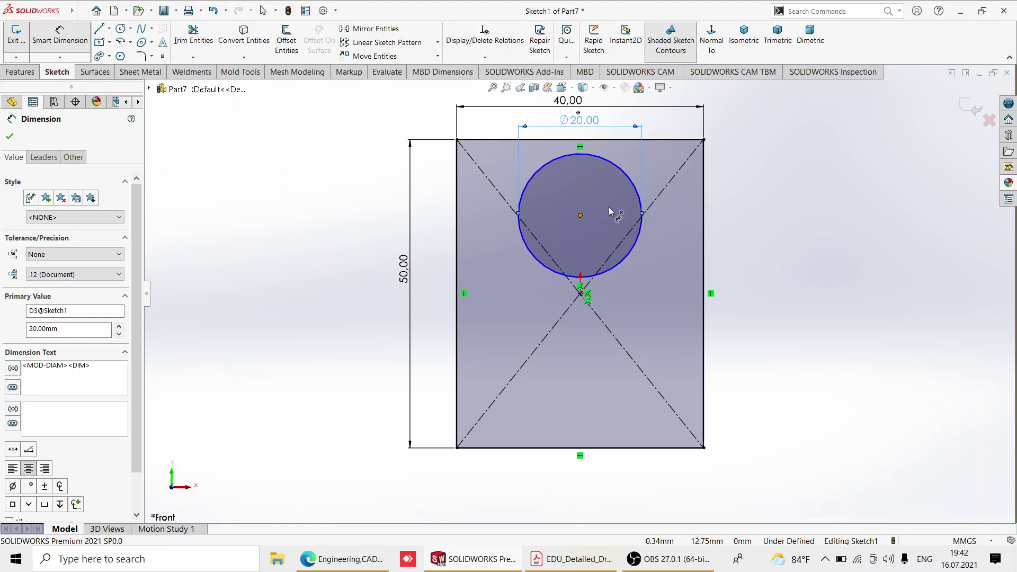
click(664, 140)
click(751, 175)
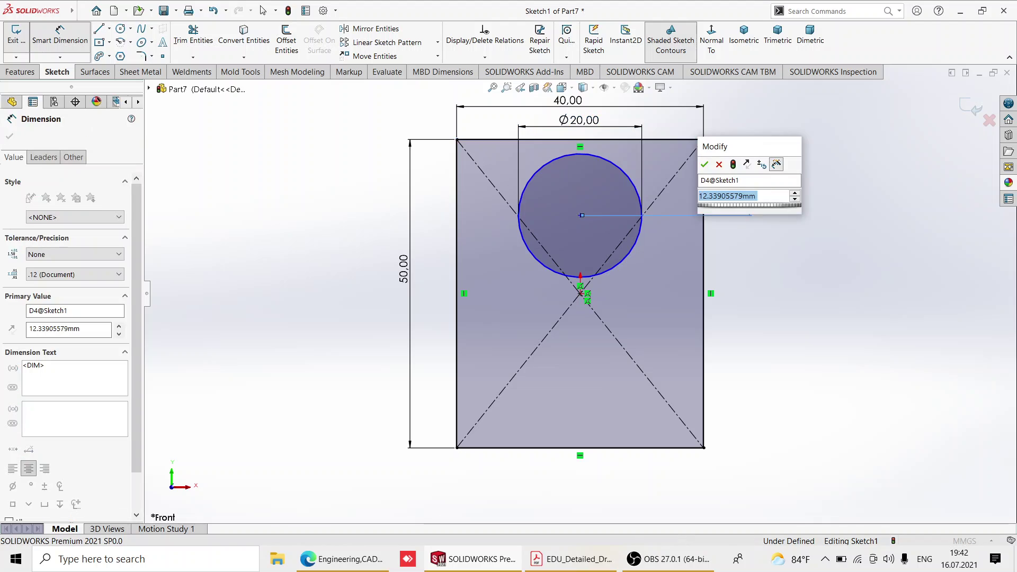
text(20)
key(Return)
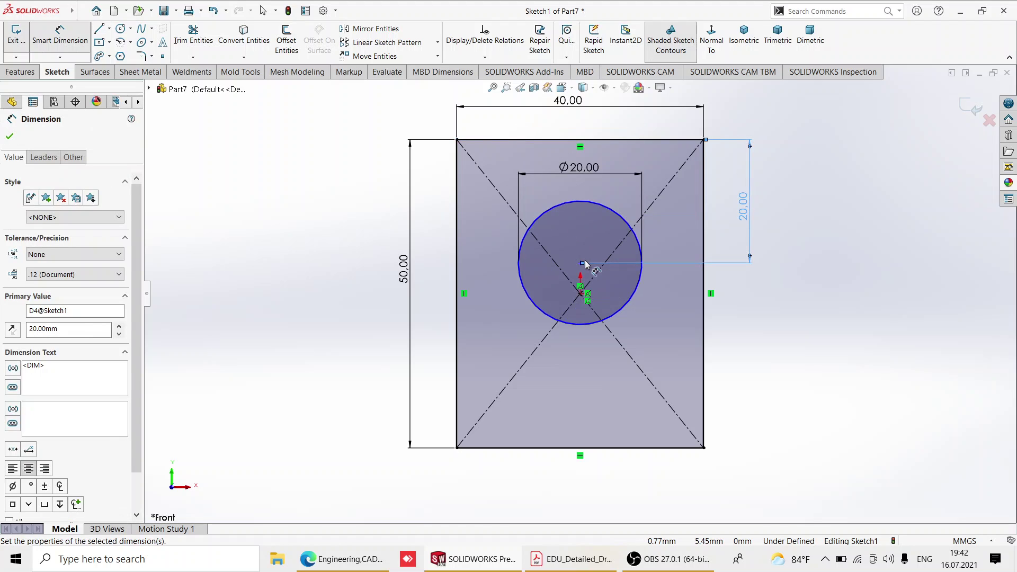
click(582, 263)
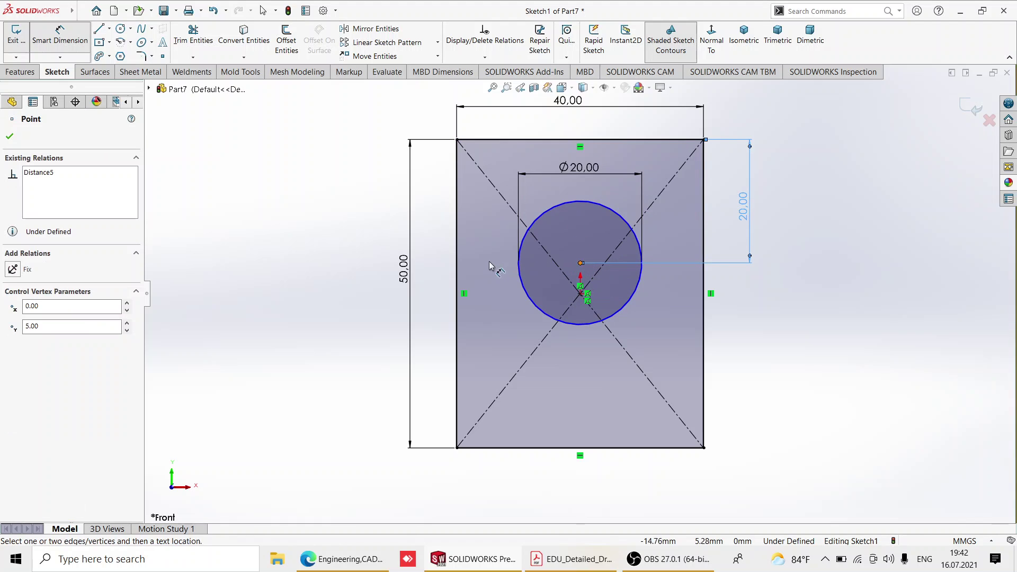
click(458, 264)
click(450, 285)
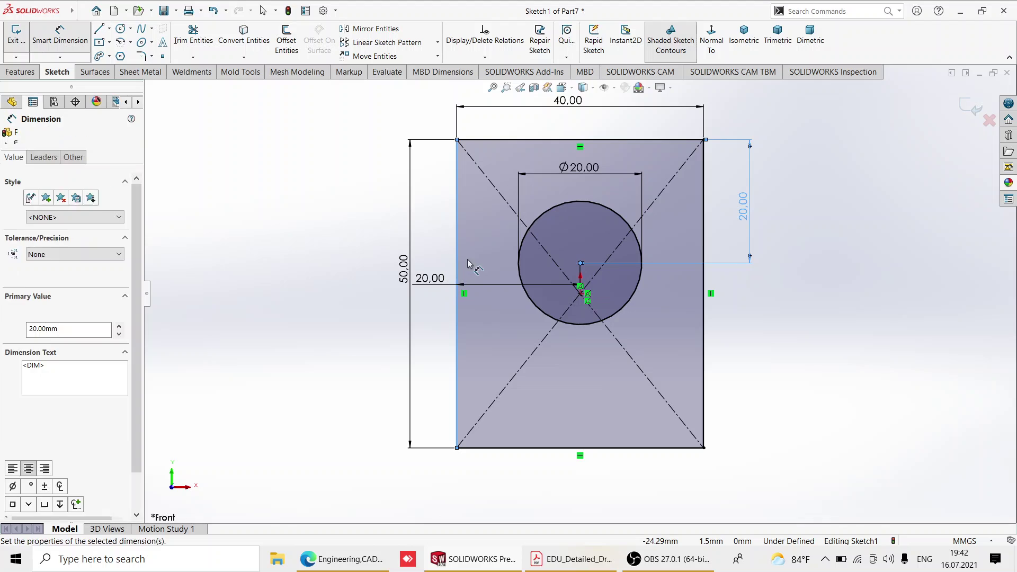
key(Return)
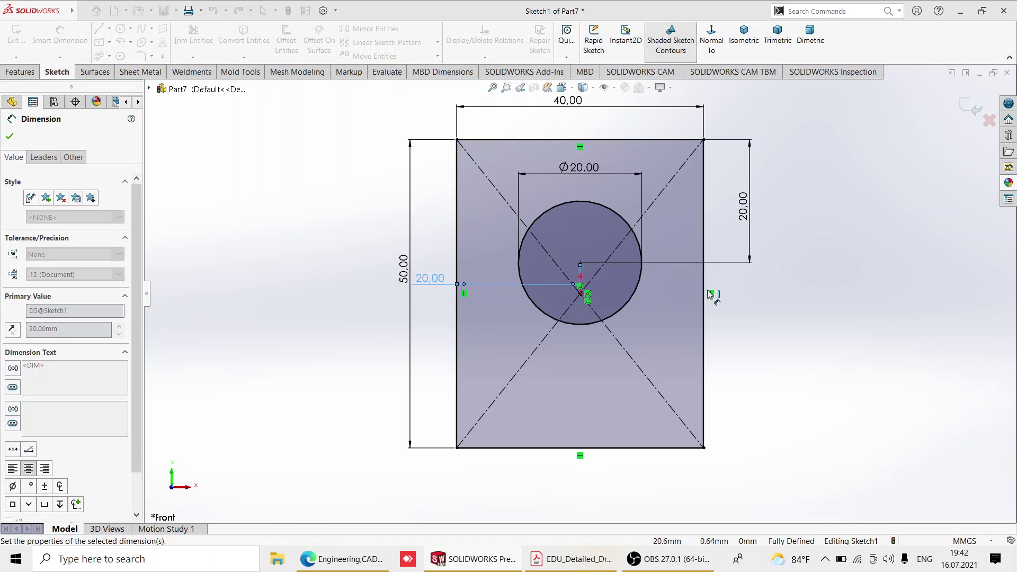
scroll(708, 289, up, 1)
scroll(707, 288, down, 1)
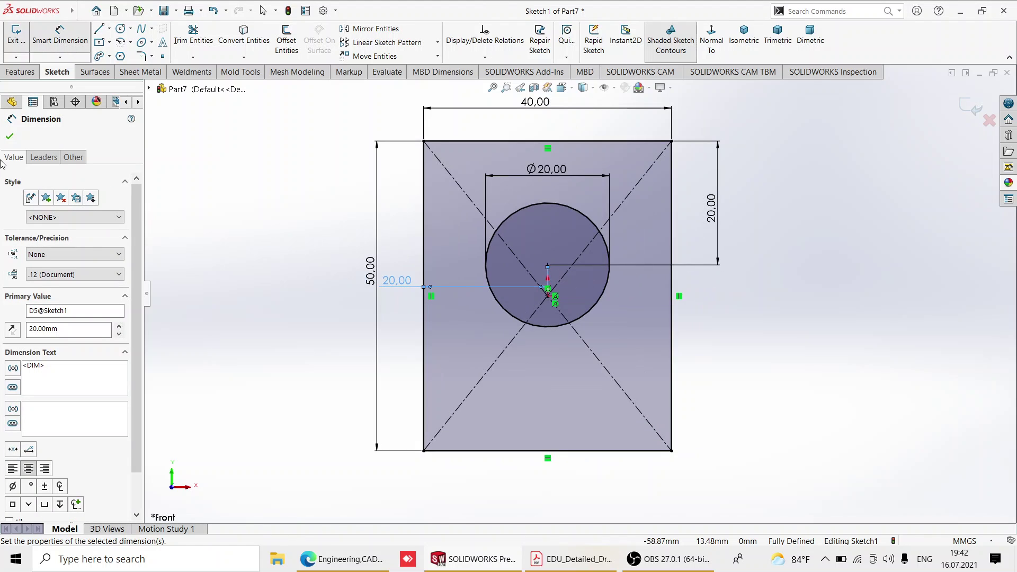
click(10, 136)
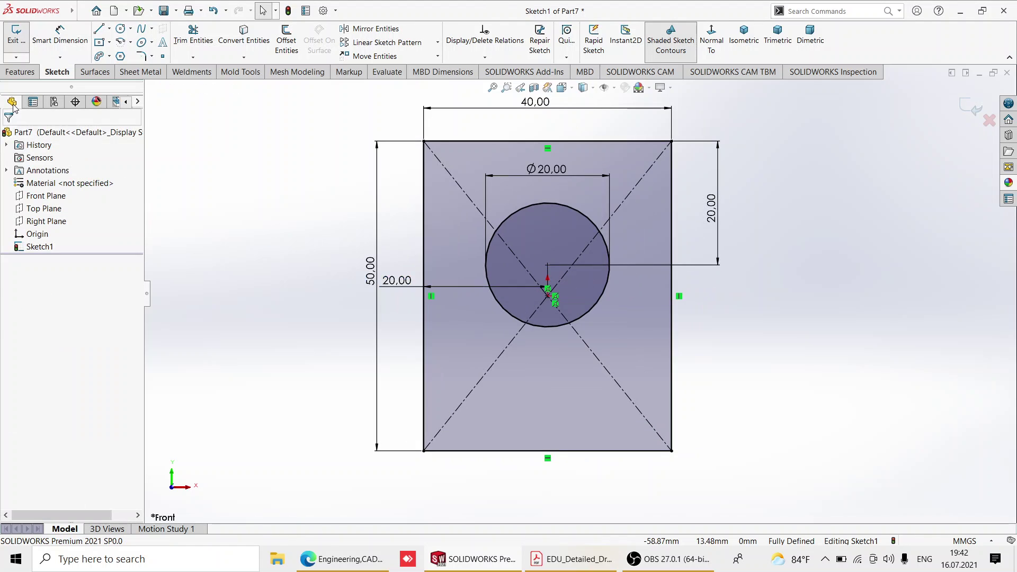
- Extrude the sketch as a boss with the Mid Plane end condition and the 20 mm thickness given in the PDF drawing
click(19, 72)
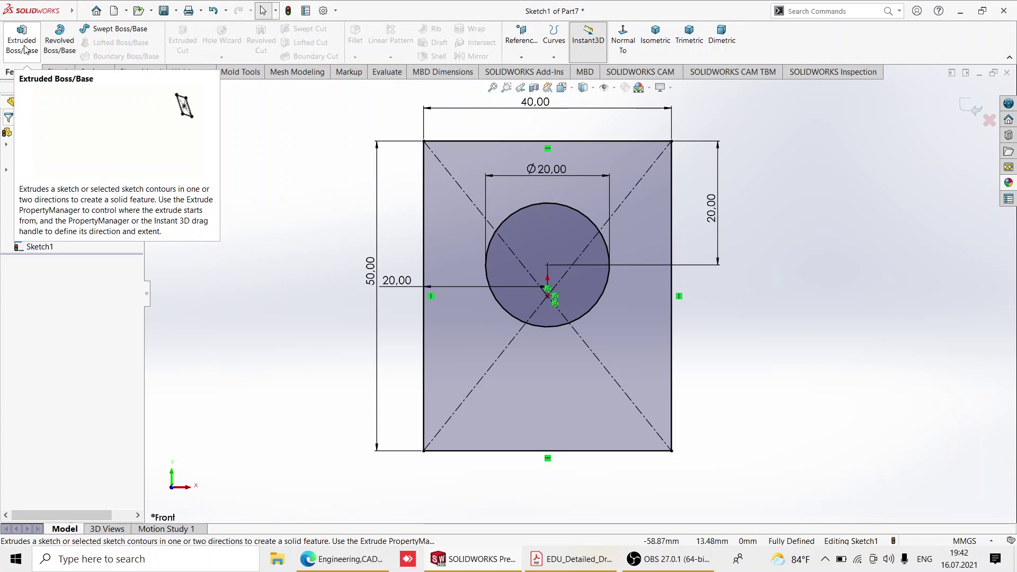
click(24, 46)
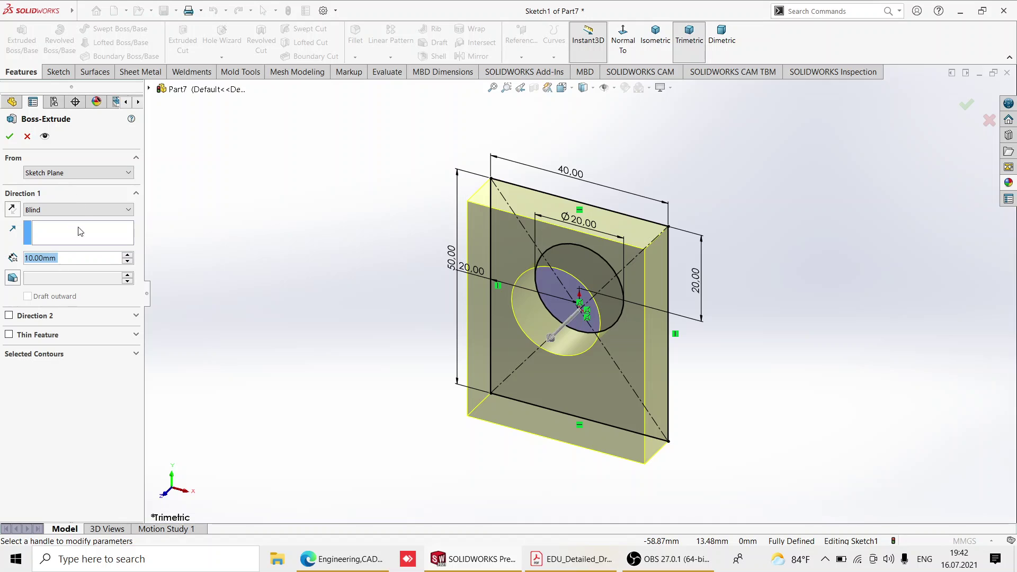
click(82, 211)
click(82, 273)
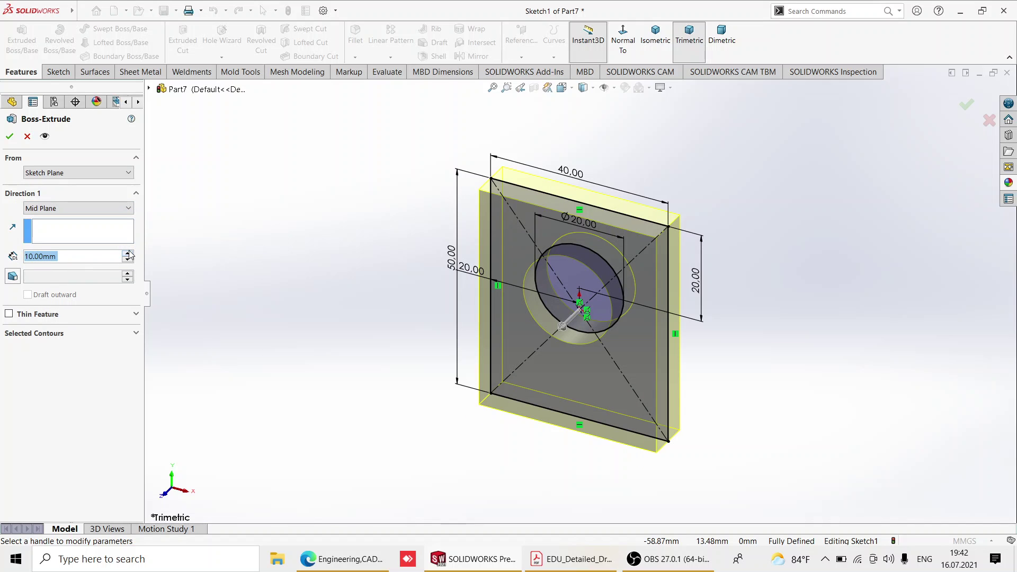
key(alt+Tab)
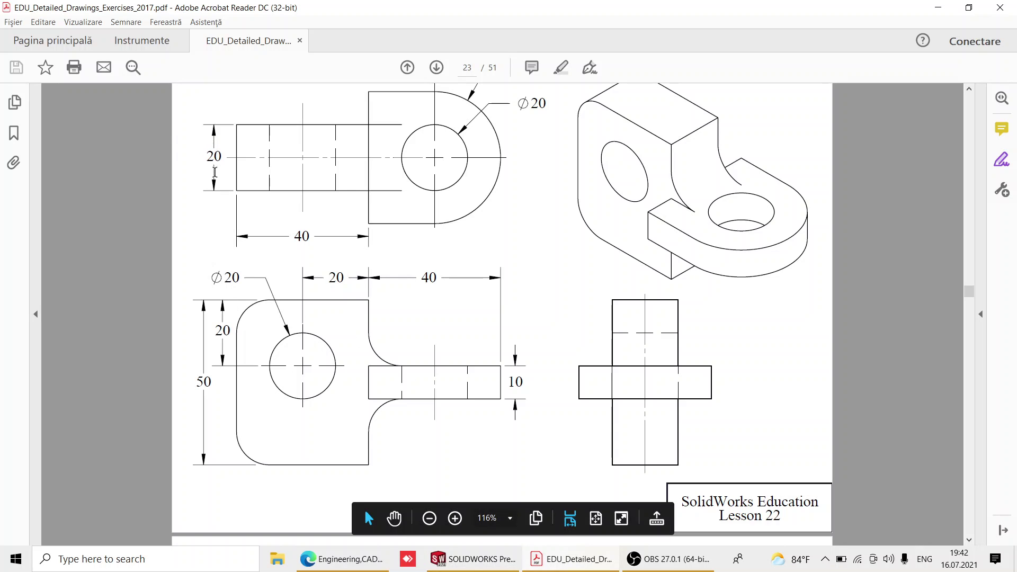
click(480, 569)
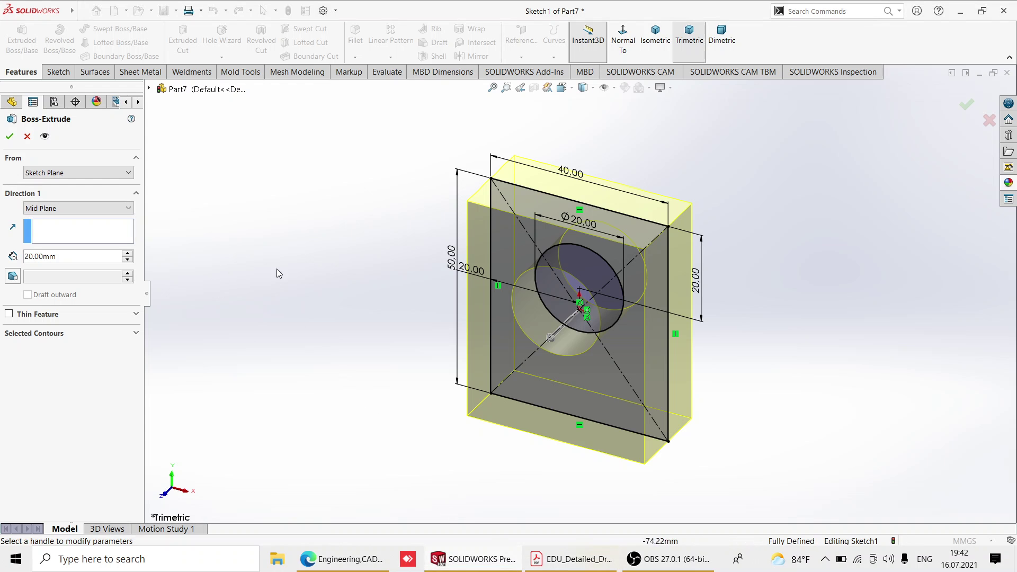
click(9, 137)
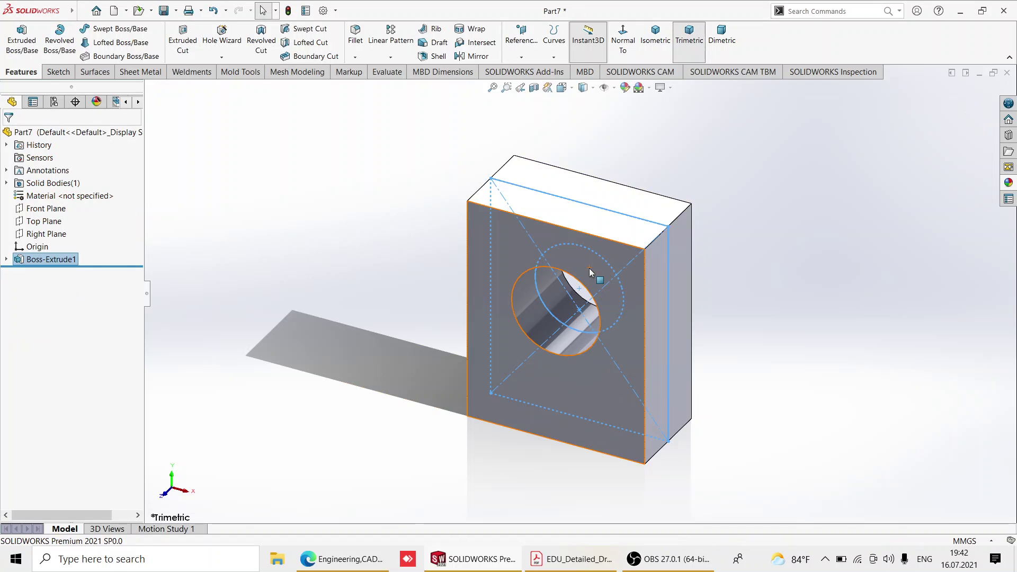
- Switch the scene to a plain white background and apply the chromium plate appearance to the part
click(651, 90)
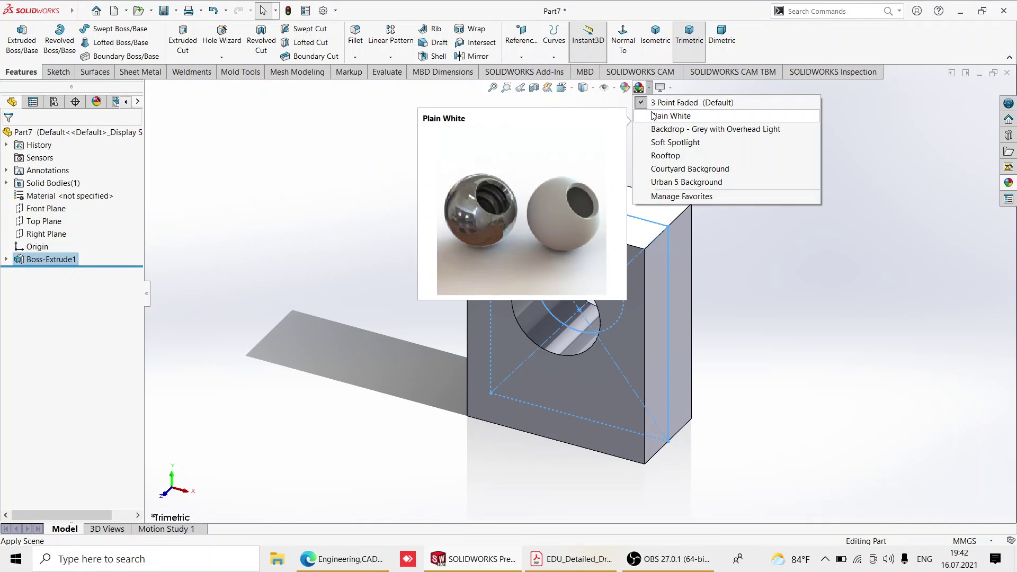
click(660, 129)
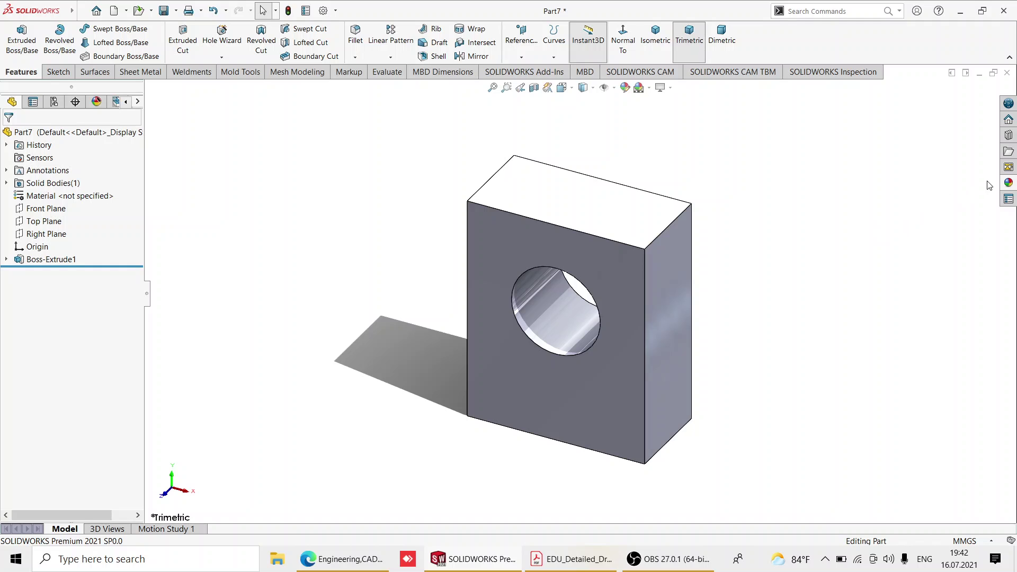
click(1009, 184)
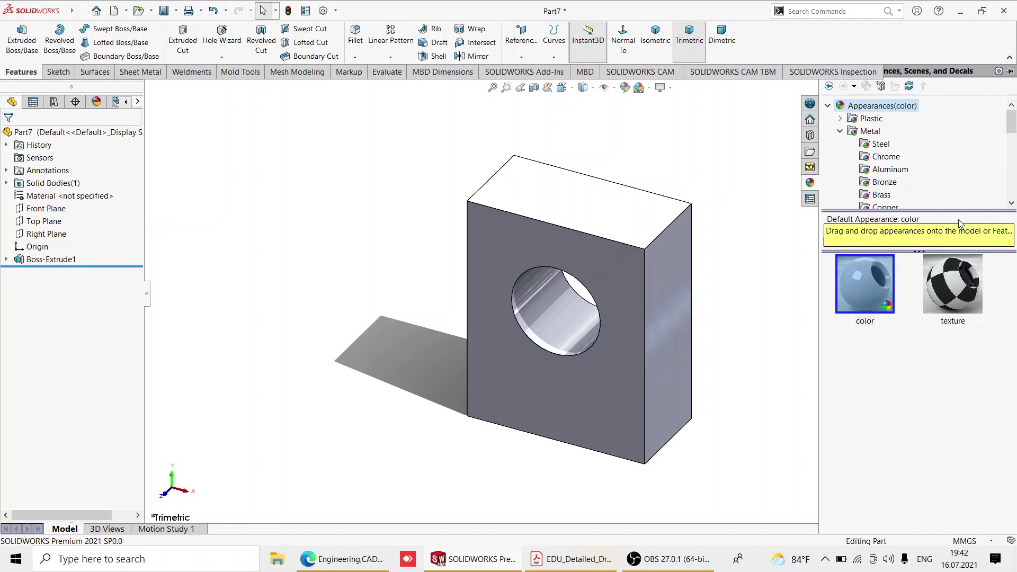
click(880, 157)
drag(865, 283, 505, 316)
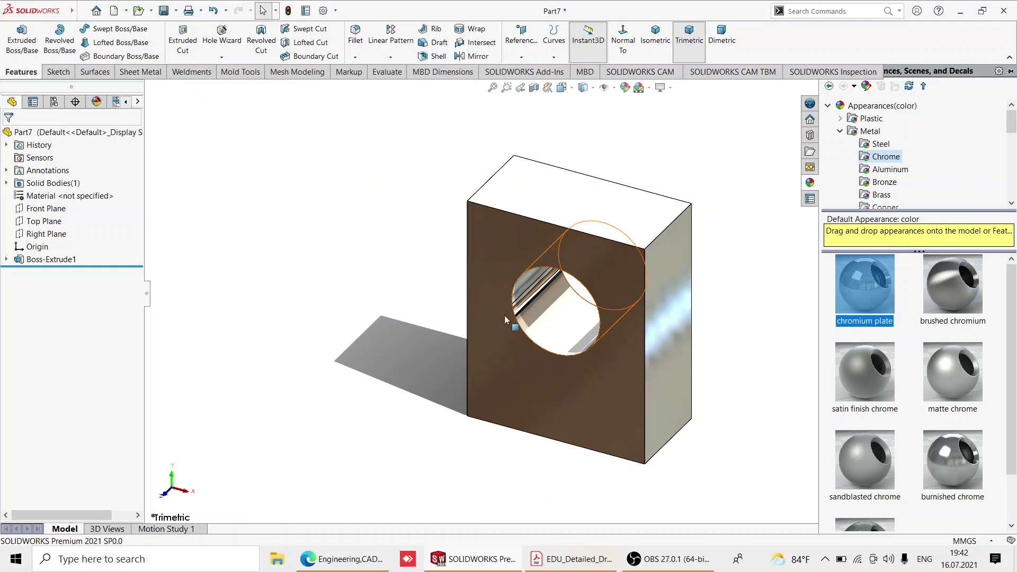
- Change the colour of the part's chromium plate appearance to yellow from the standard swatches
middle_drag(569, 315, 559, 252)
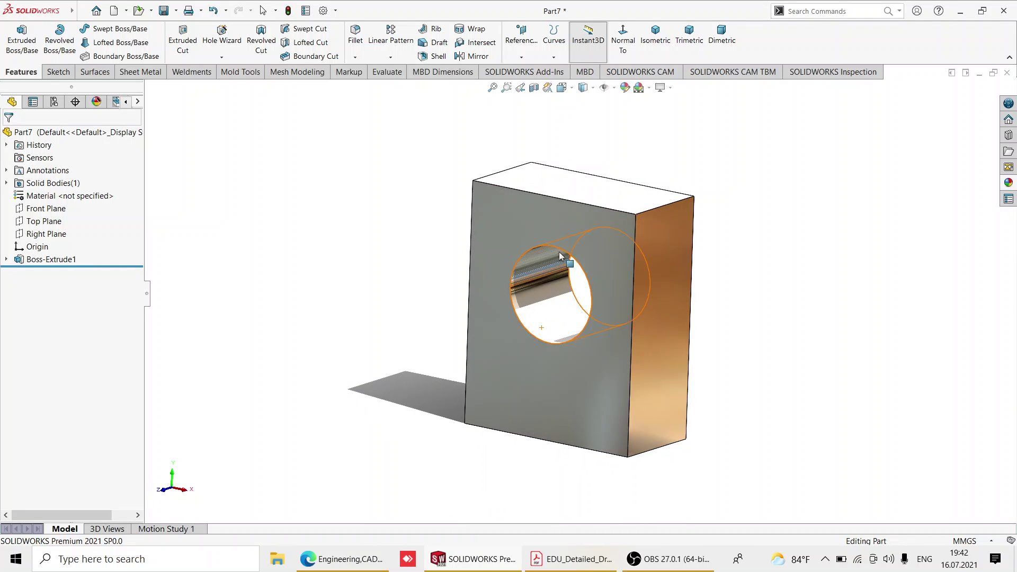
click(628, 88)
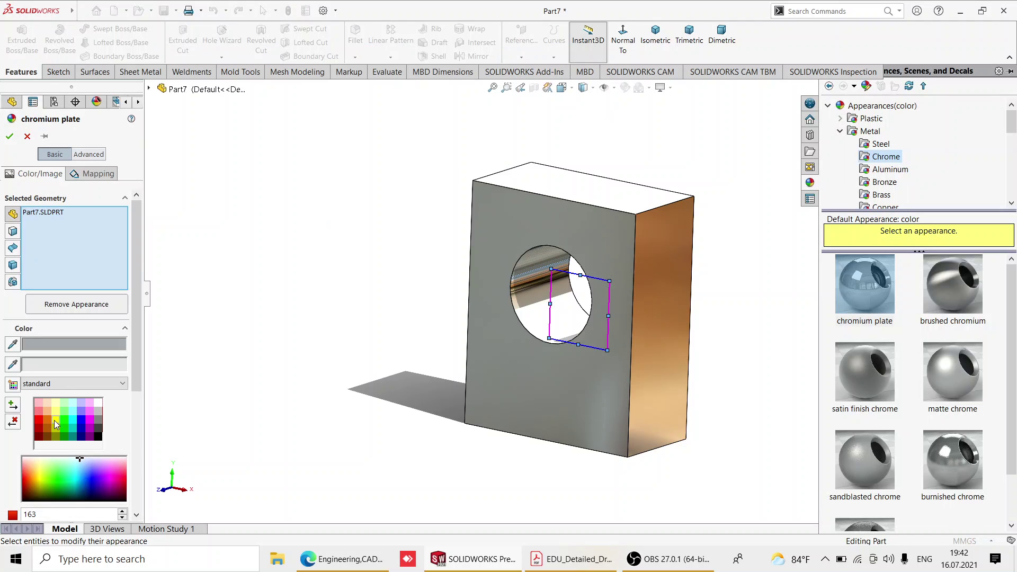
click(54, 421)
click(9, 137)
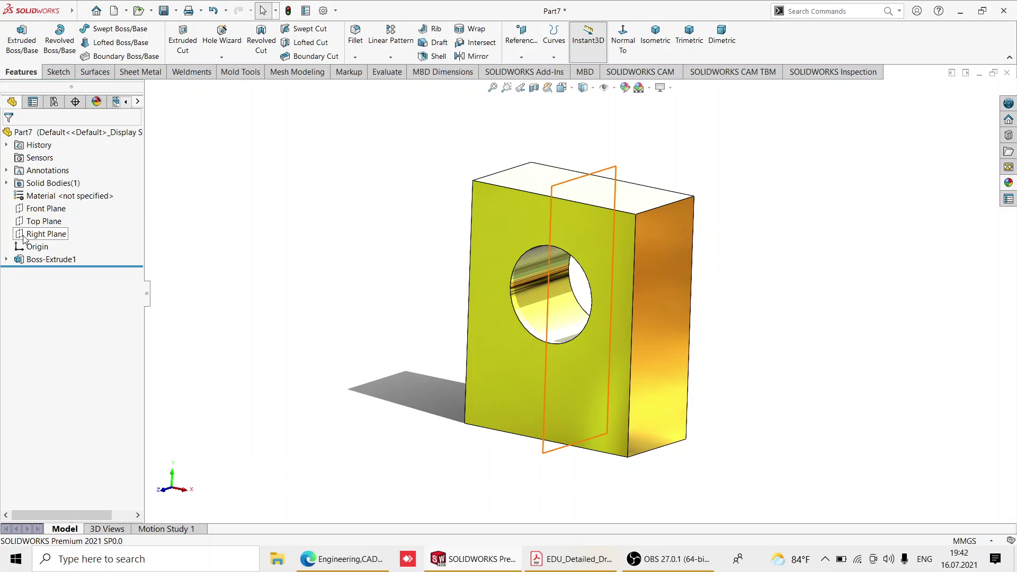
- Start a sketch on the Top Plane and draw a corner rectangle about 35 x 37 mm to the right of the block
click(33, 223)
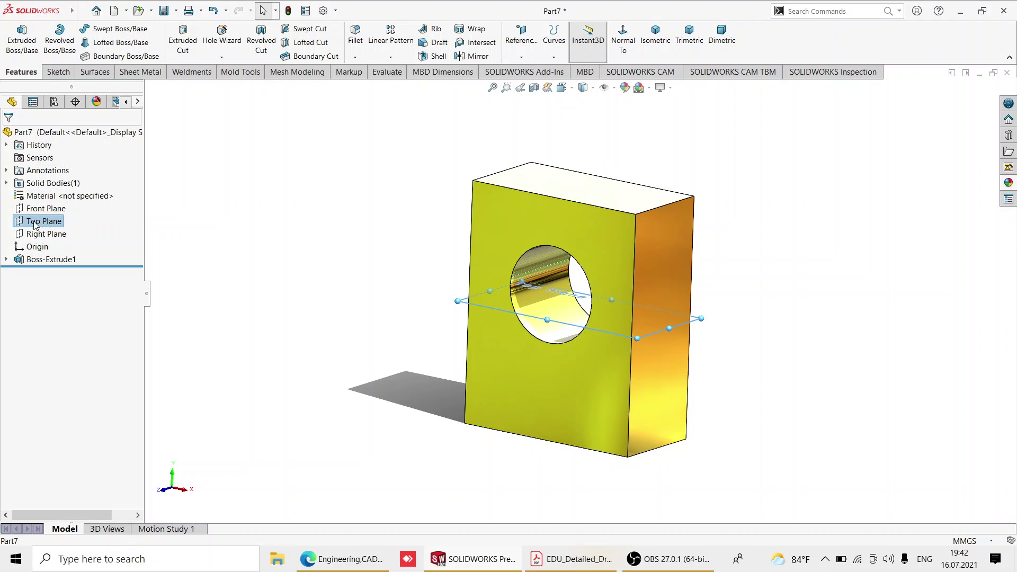
click(40, 207)
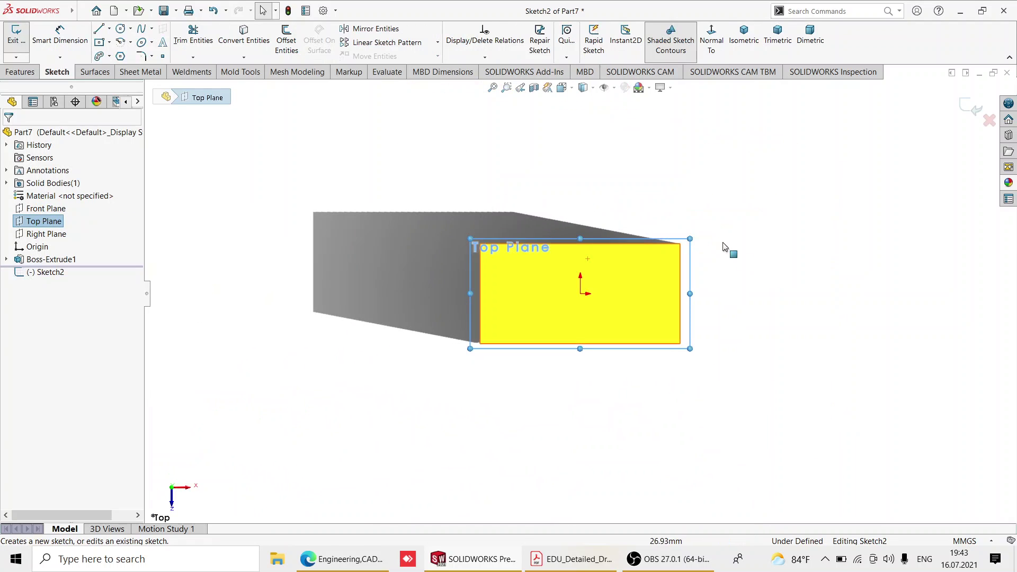
click(108, 43)
click(127, 53)
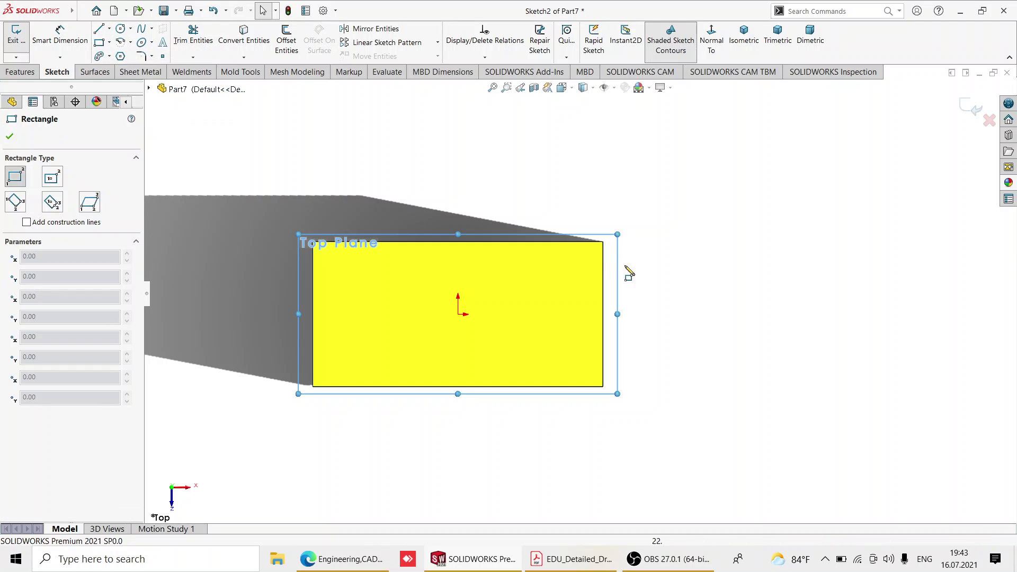
mouse_move(680, 179)
mouse_down()
mouse_move(767, 368)
mouse_move(1012, 445)
mouse_move(937, 446)
mouse_up()
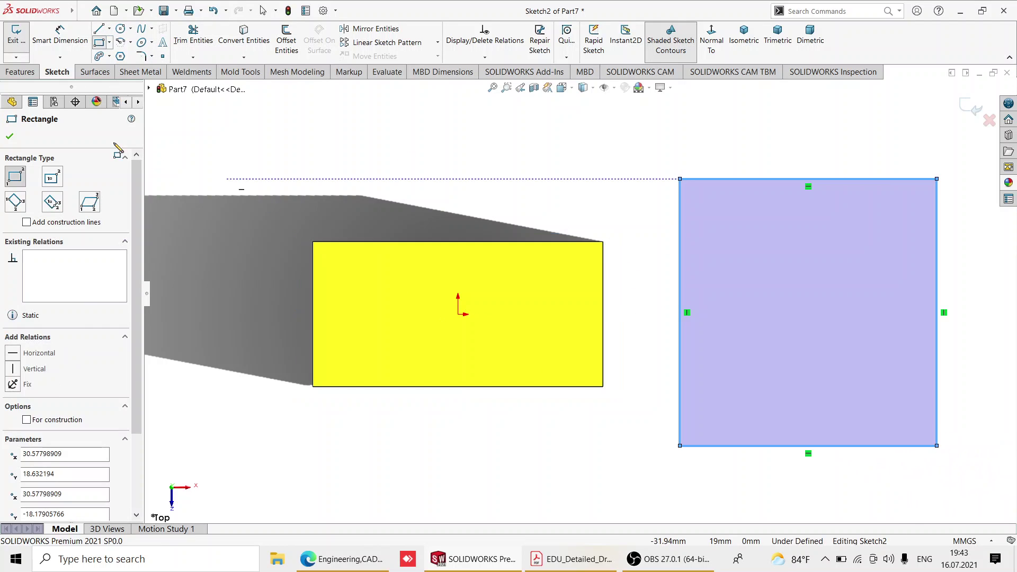
click(10, 137)
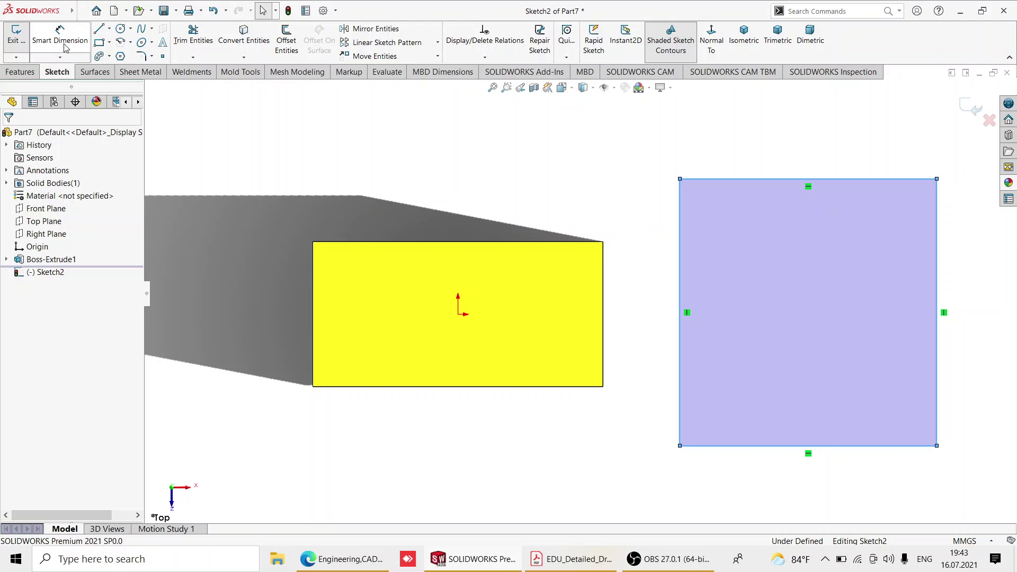
- Dimension the rectangle's horizontal top side as 20 mm
click(64, 48)
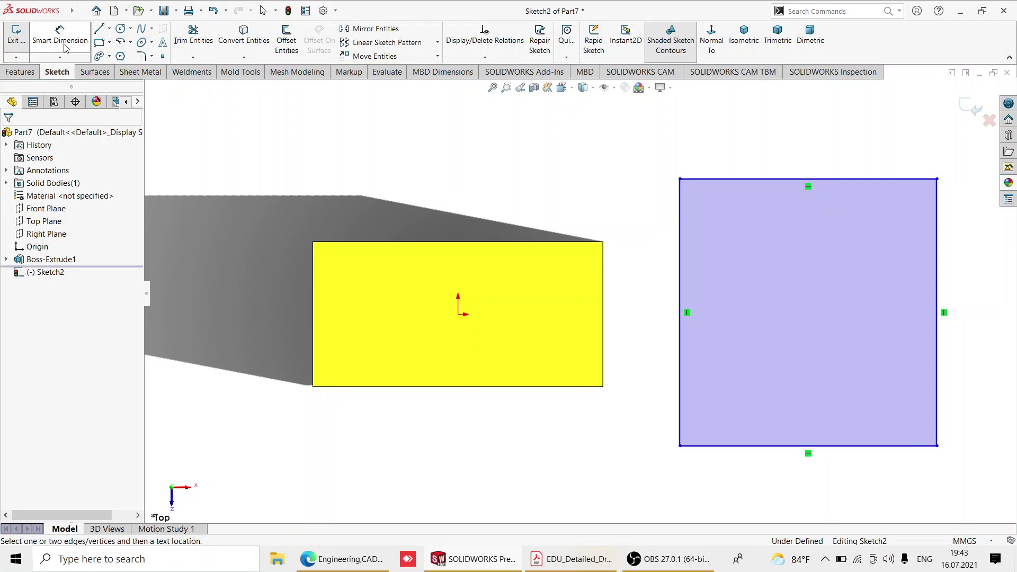
click(709, 179)
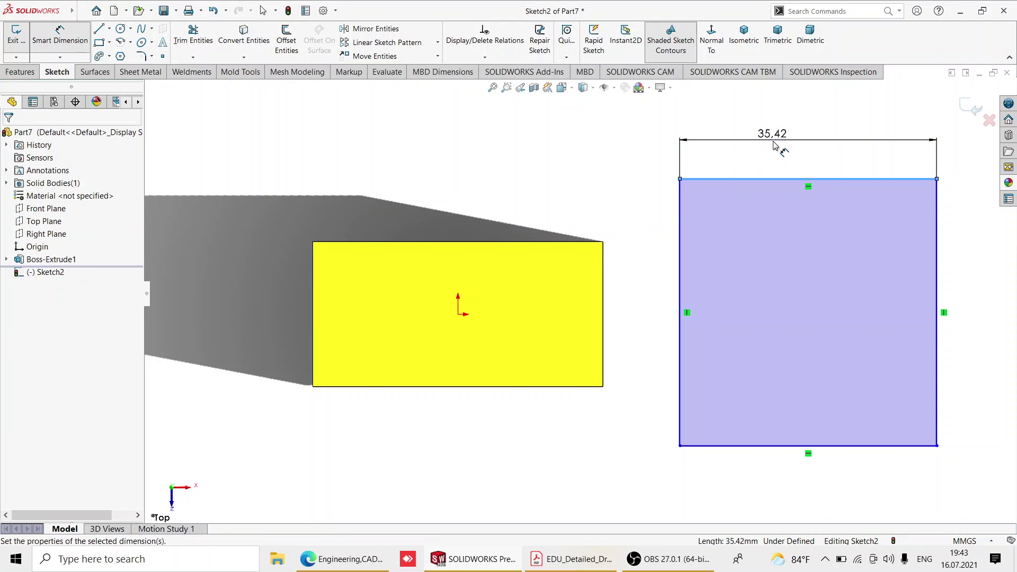
click(773, 146)
text(20)
key(Return)
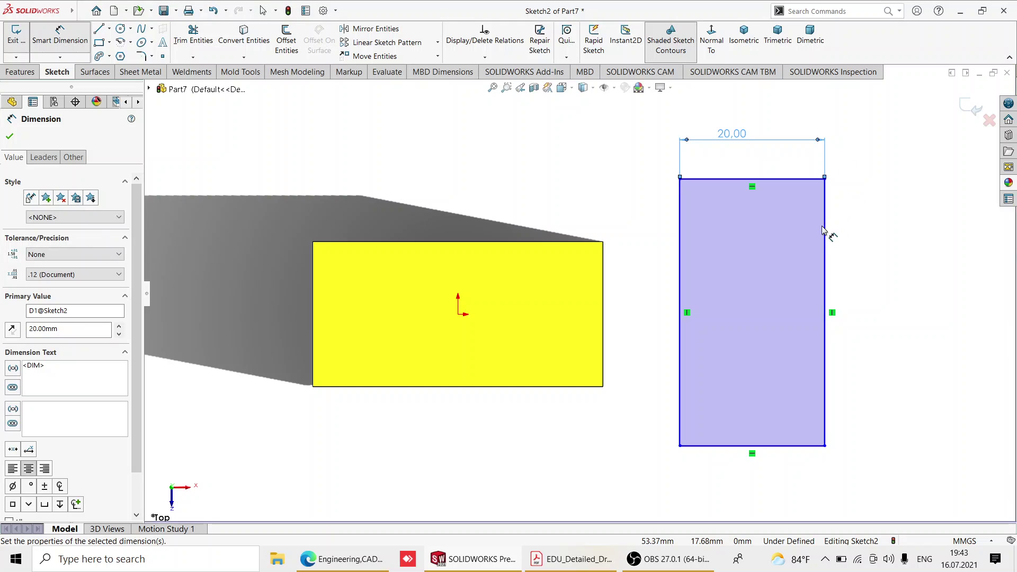
- Dimension the rectangle's vertical right side as 40 mm
click(825, 230)
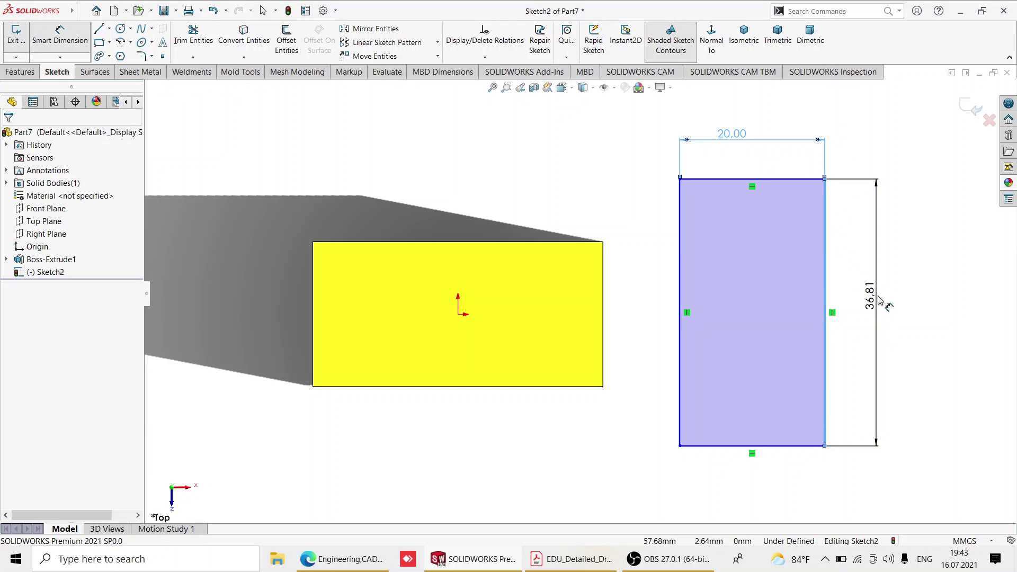
click(879, 300)
text(40)
key(Return)
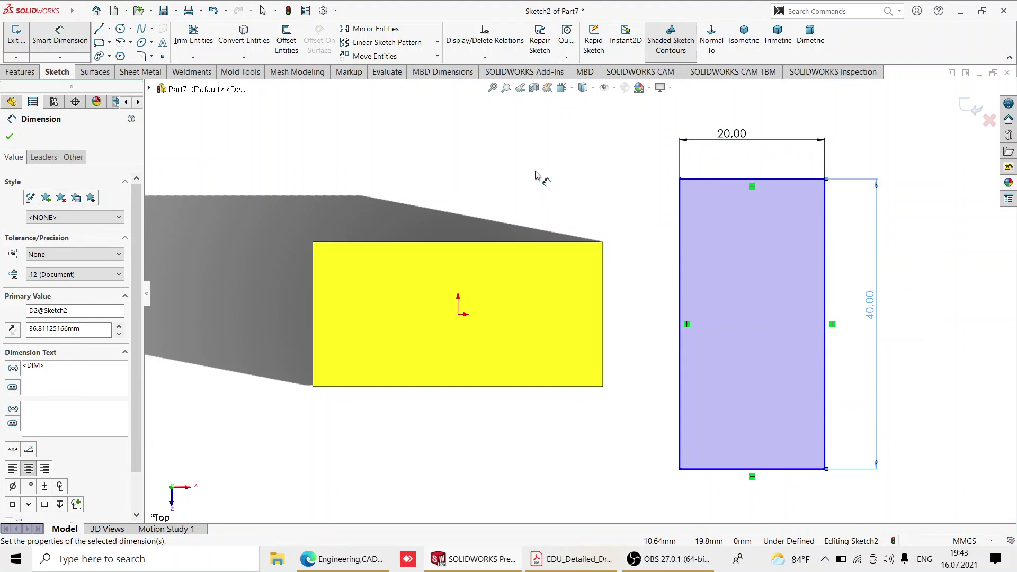
right_click(581, 207)
click(577, 211)
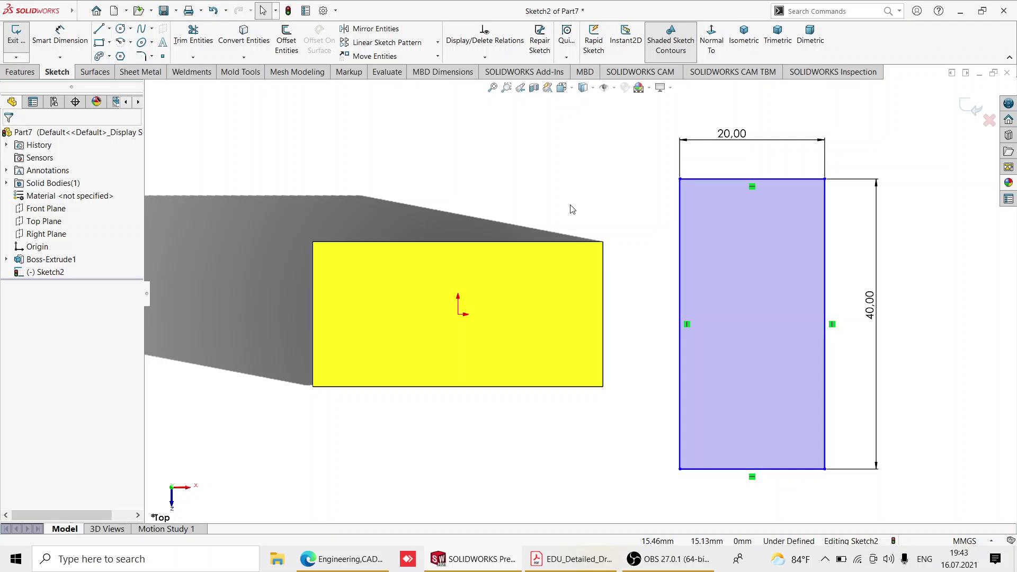
- Add a Horizontal relation between the midpoint of the rectangle's left side and the origin
click(683, 326)
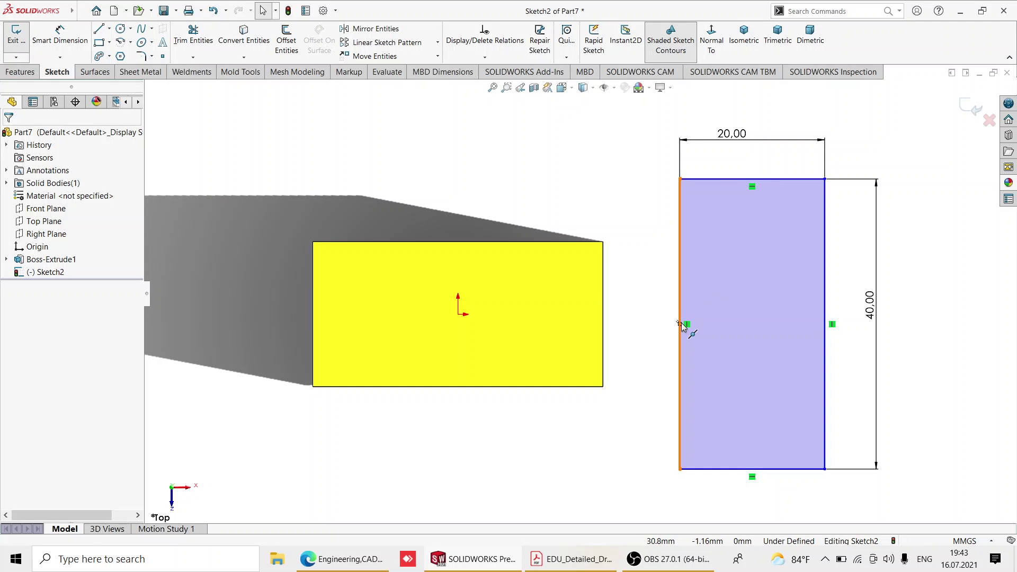
ctrl+click(458, 315)
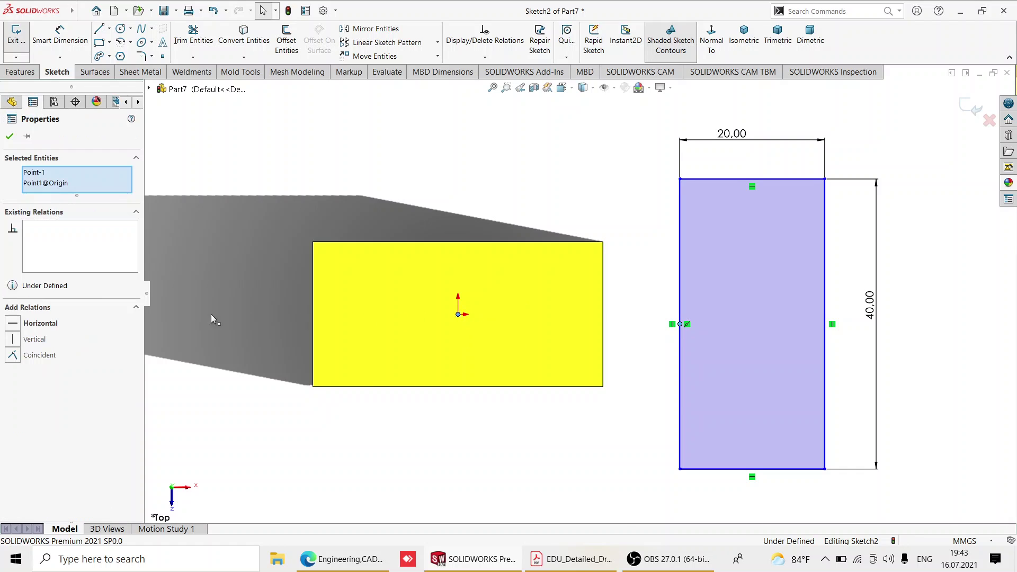
click(13, 325)
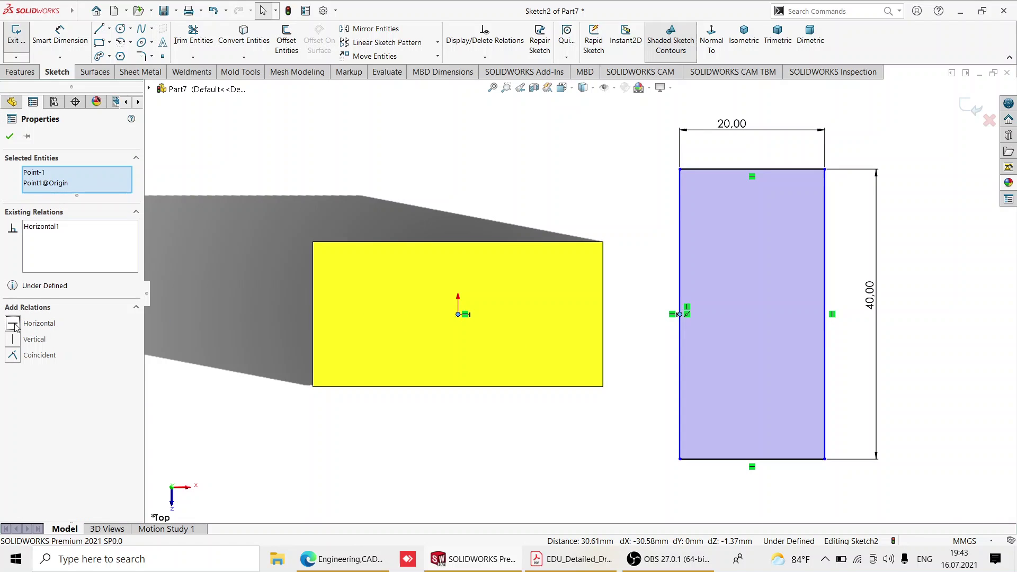
click(10, 136)
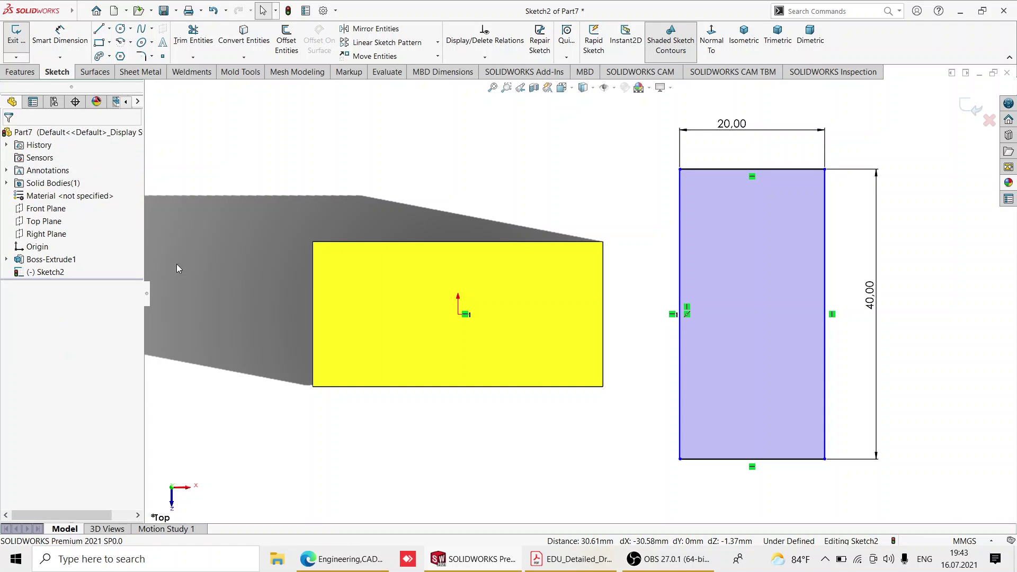
- Make the rectangle's left side collinear with the block's right edge
click(681, 293)
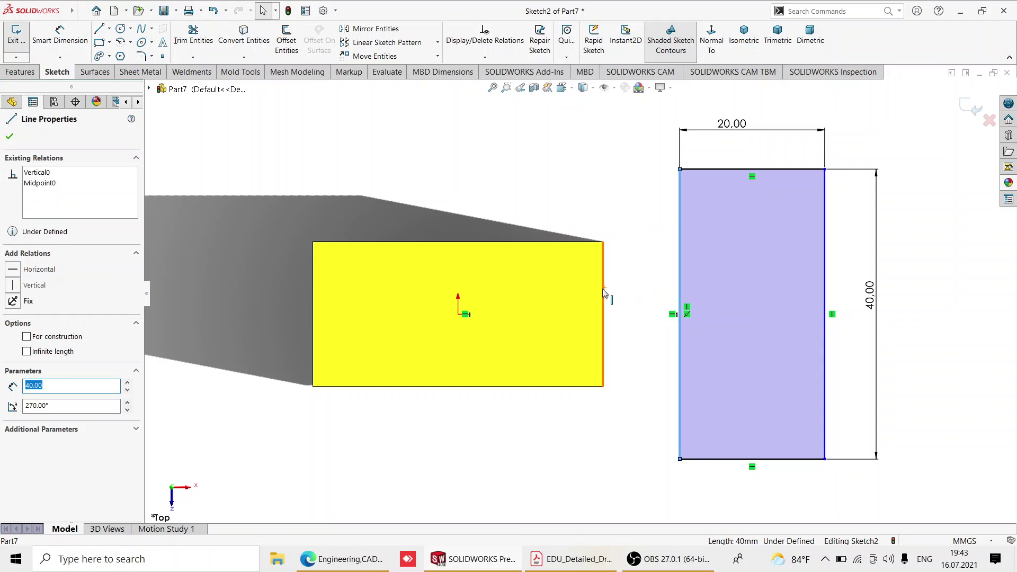
ctrl+click(604, 293)
click(14, 324)
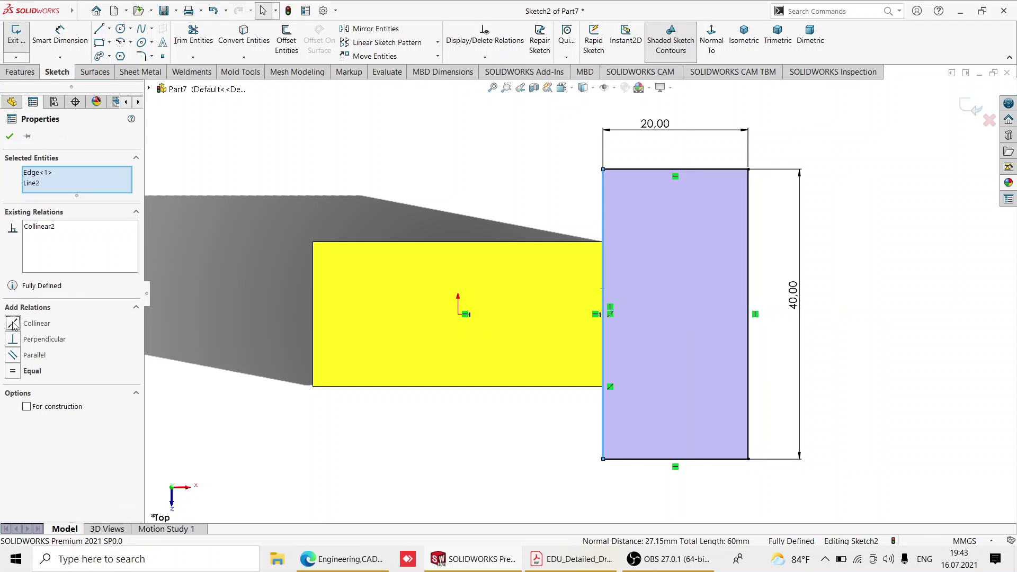
click(10, 136)
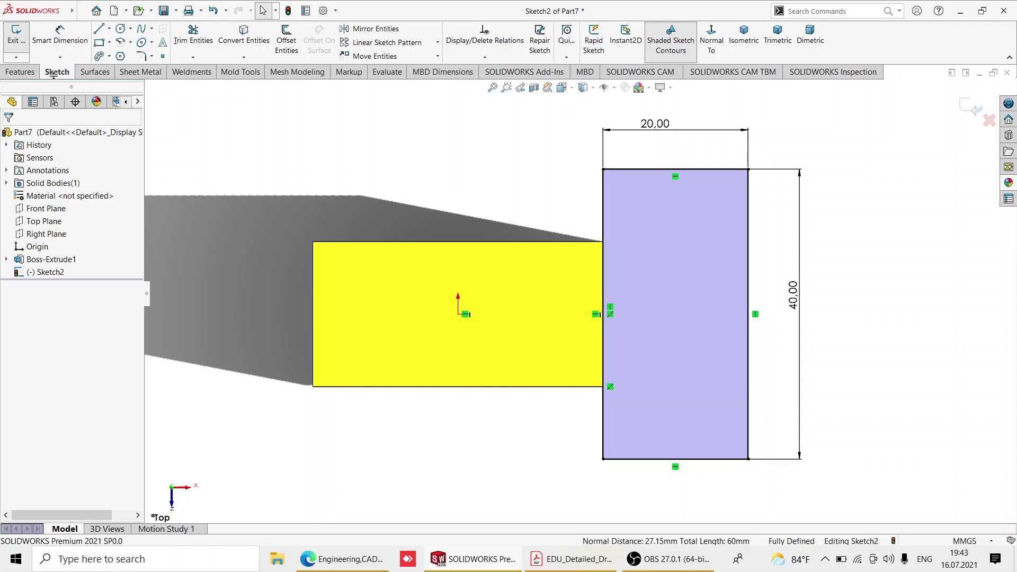
- Check the PDF drawing and sketch a 180° centerpoint arc of 20 mm radius, centred on the rectangle's right side and joining its two right corners
click(120, 44)
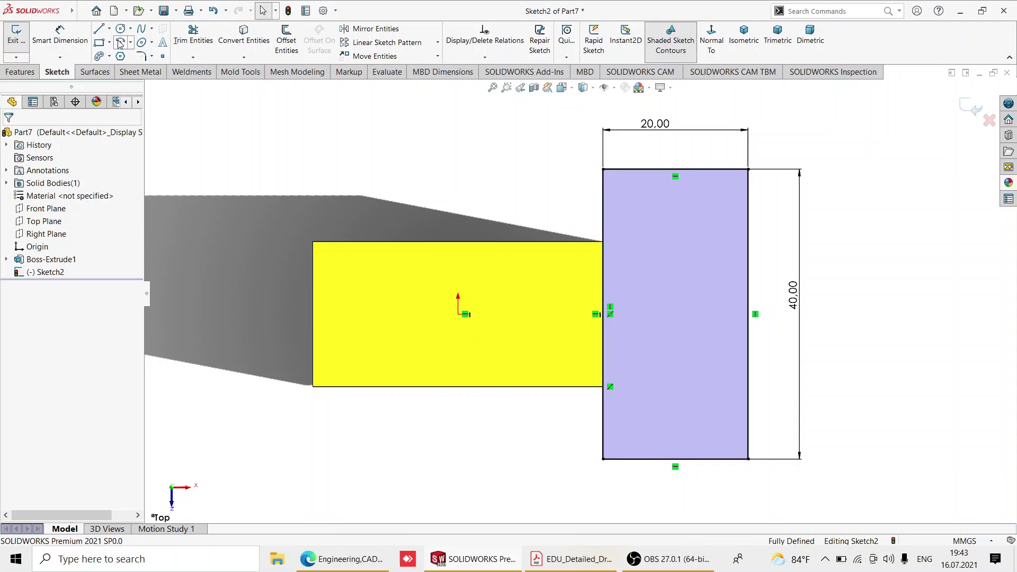
click(549, 562)
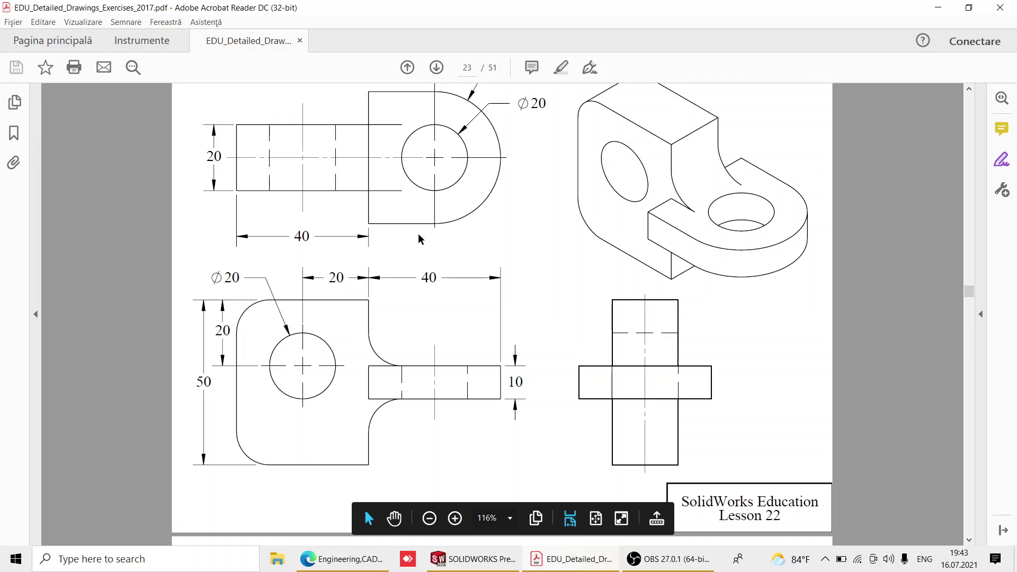
click(506, 560)
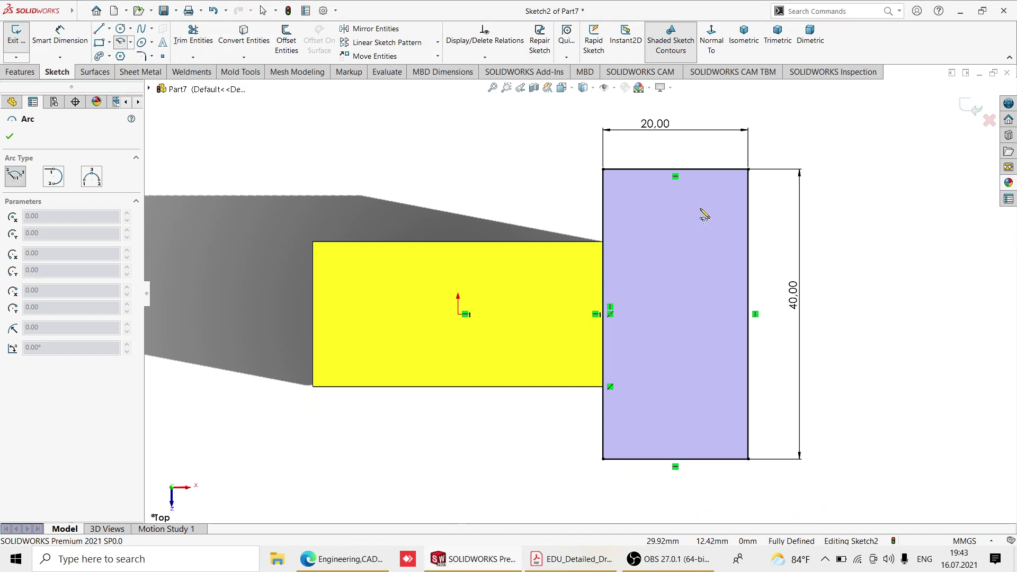
click(748, 314)
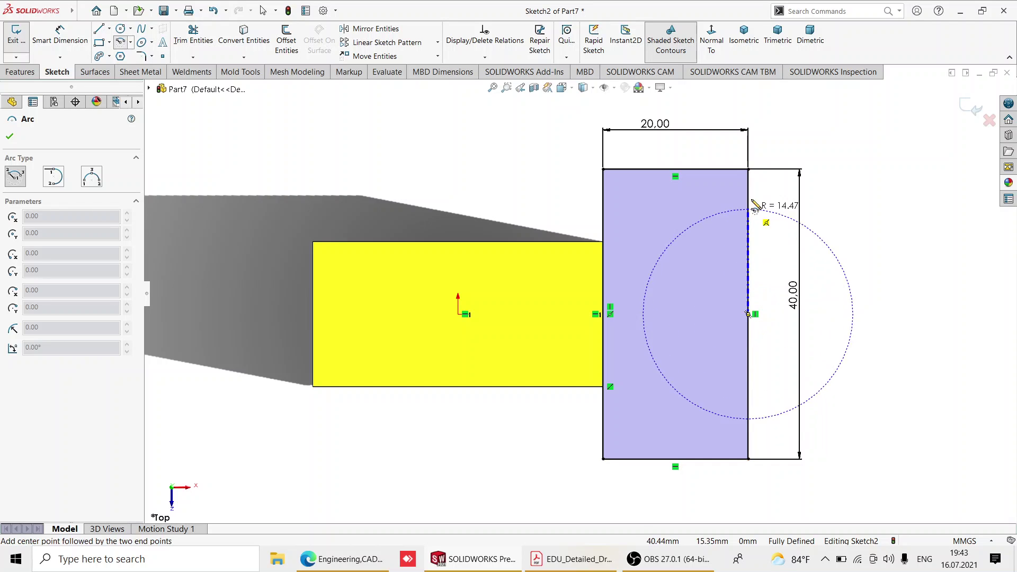
click(749, 169)
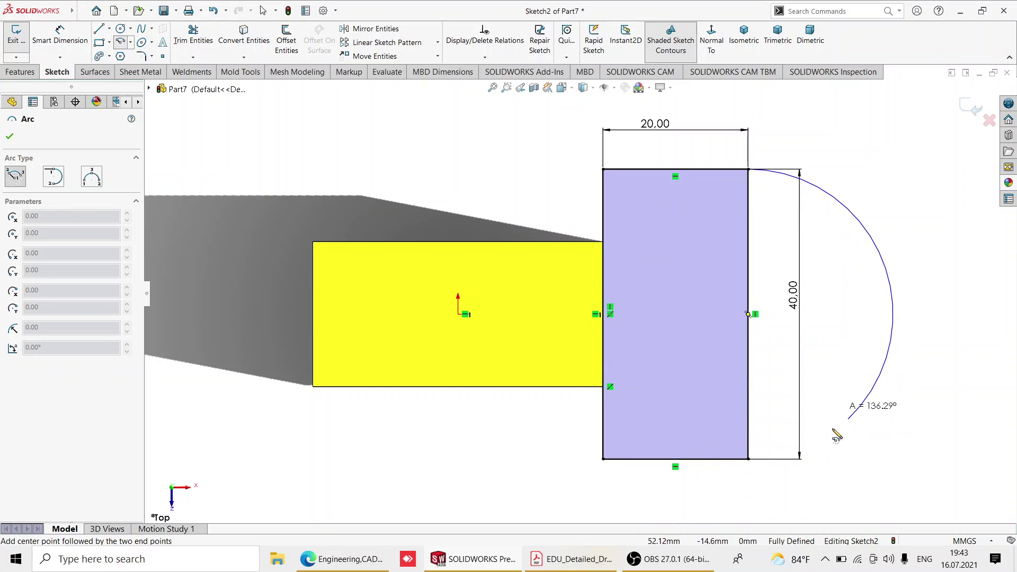
click(748, 459)
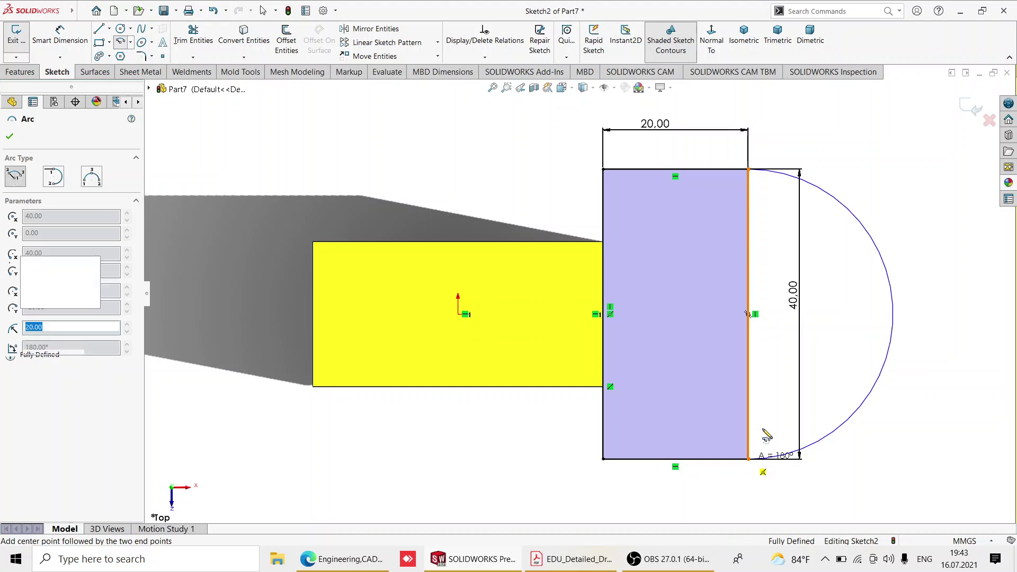
right_click(874, 393)
click(927, 403)
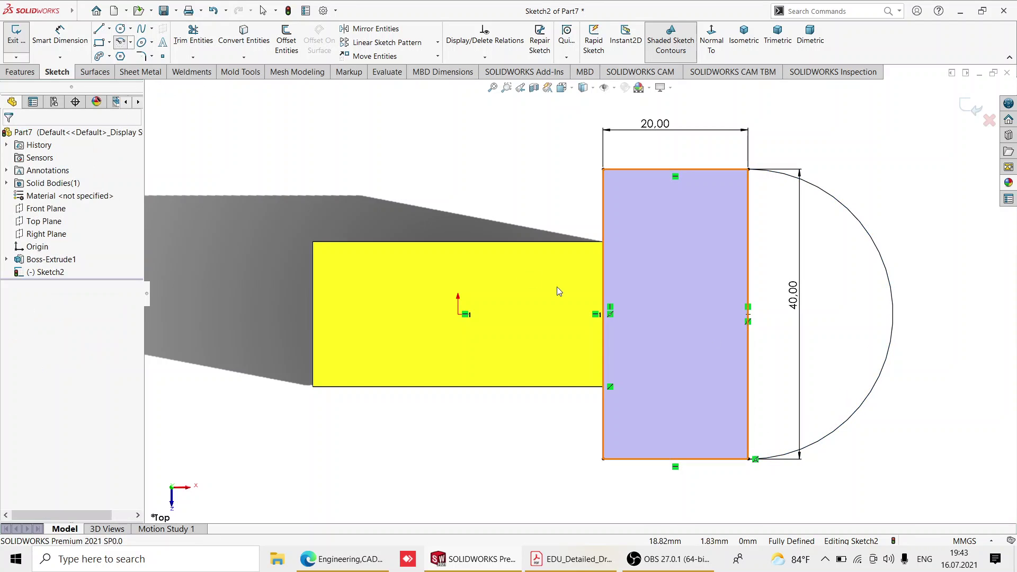
- Trim away the rectangle's right side with Power trim, merging the rectangle and the arc into one closed outline
click(205, 46)
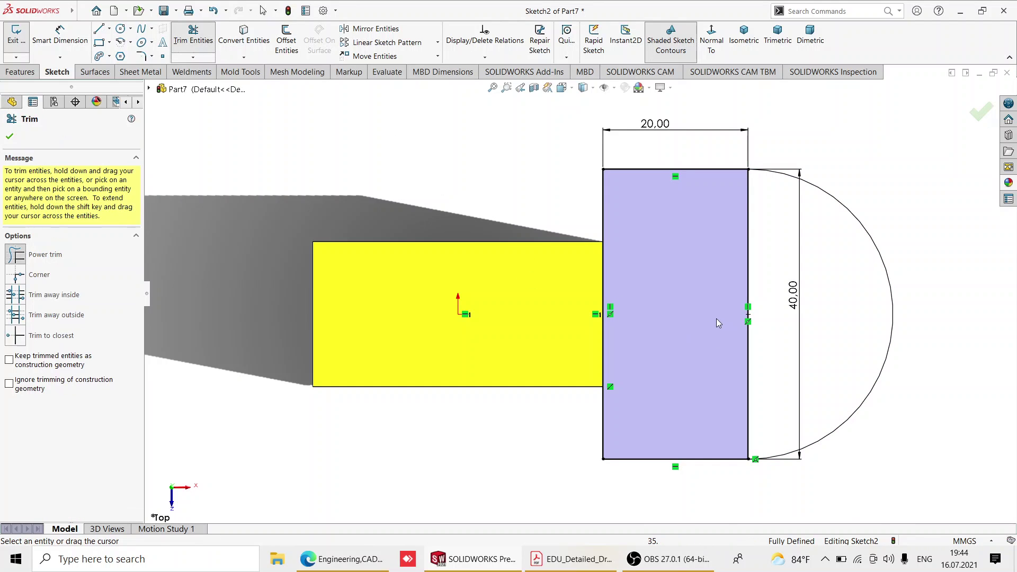
drag(716, 319, 752, 312)
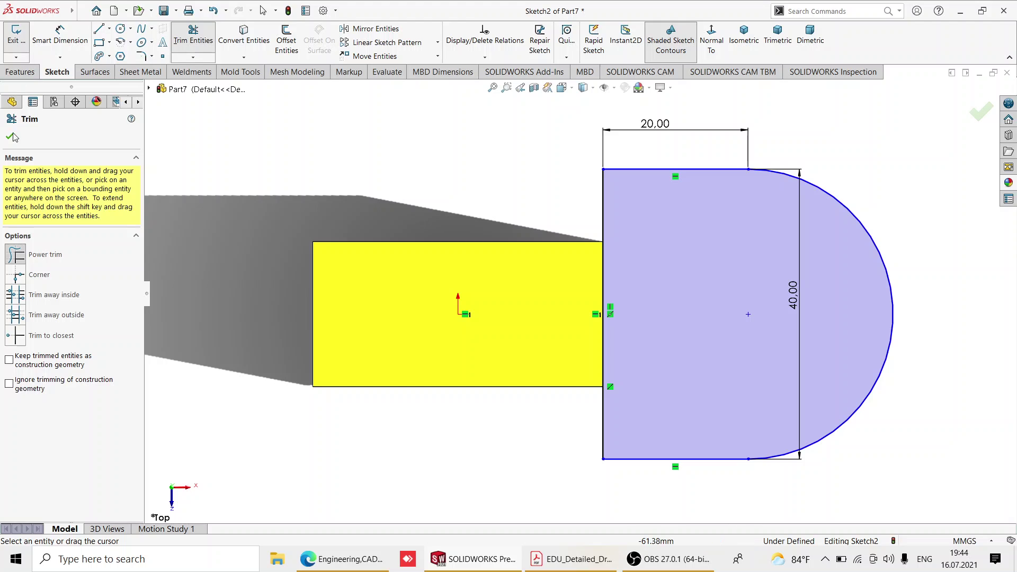
click(10, 137)
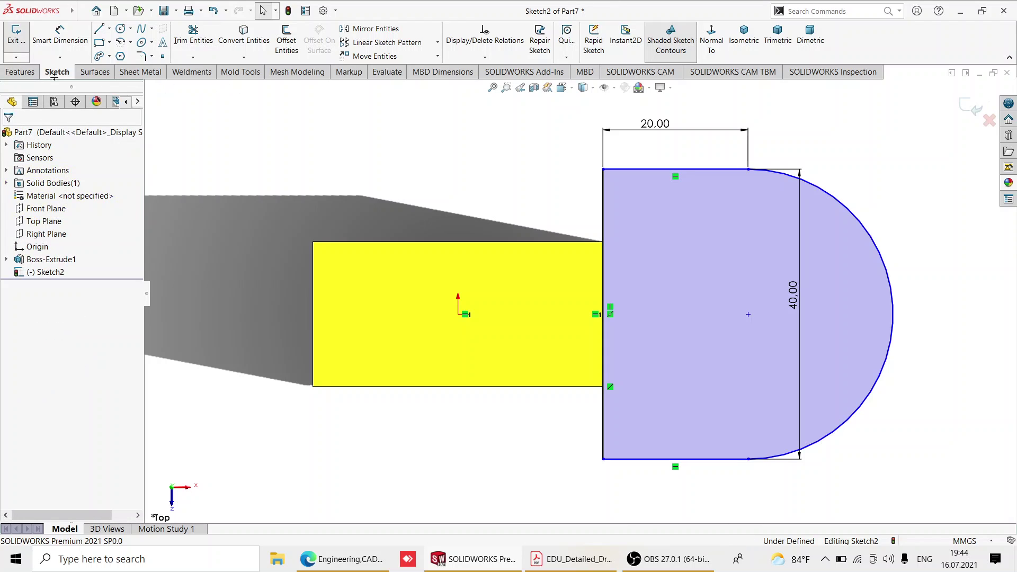
- Dimension the arc's radius as 20 mm and move the 40 mm height dimension to the far side of the block
click(58, 47)
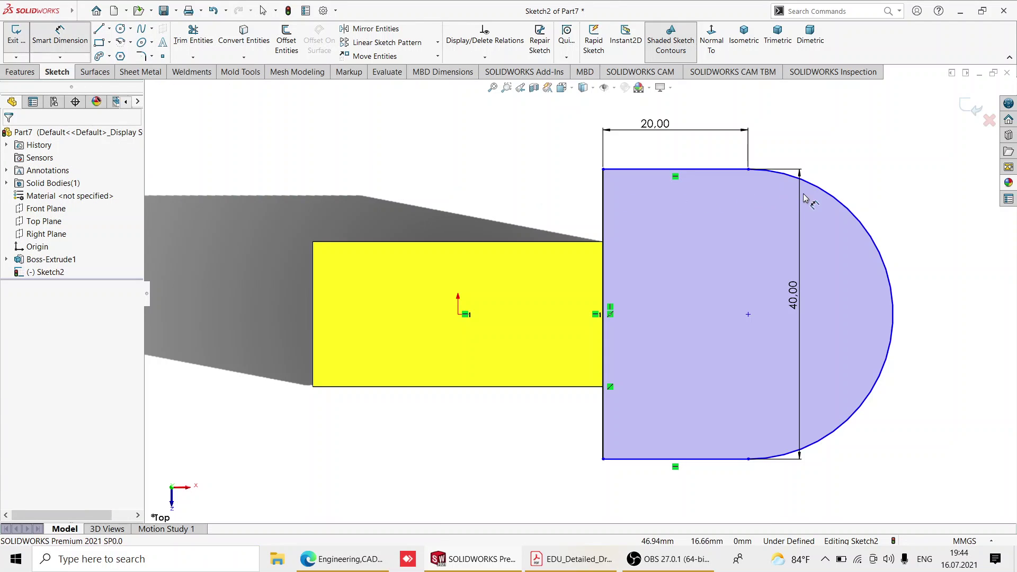
click(844, 203)
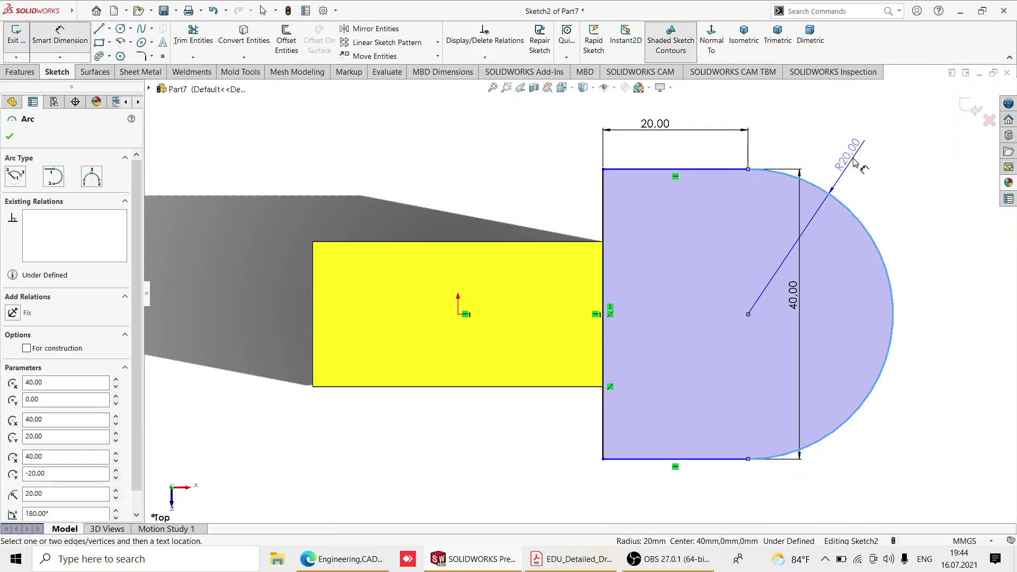
click(840, 168)
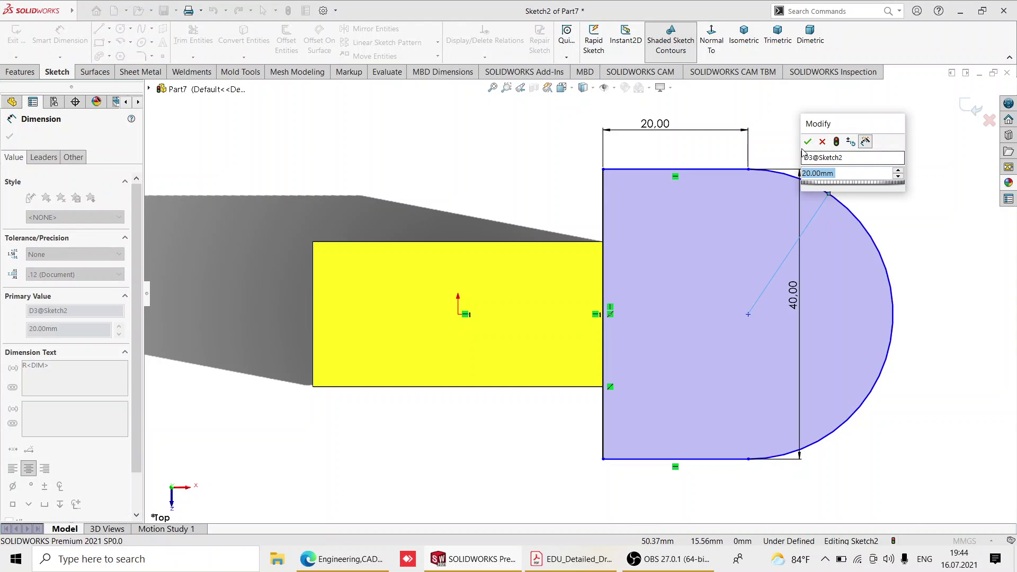
click(808, 142)
drag(793, 297, 247, 310)
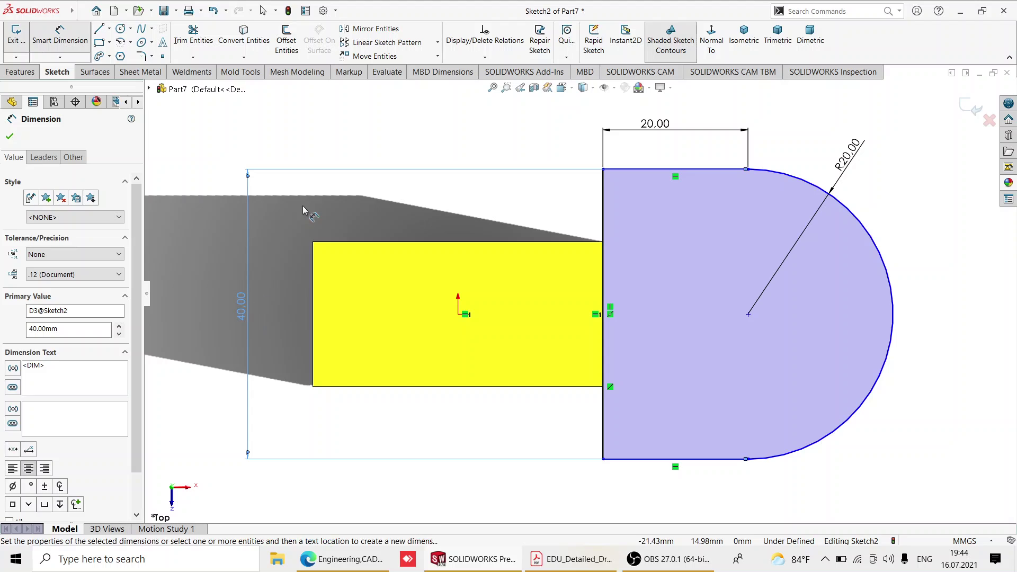
drag(517, 229, 385, 121)
click(418, 151)
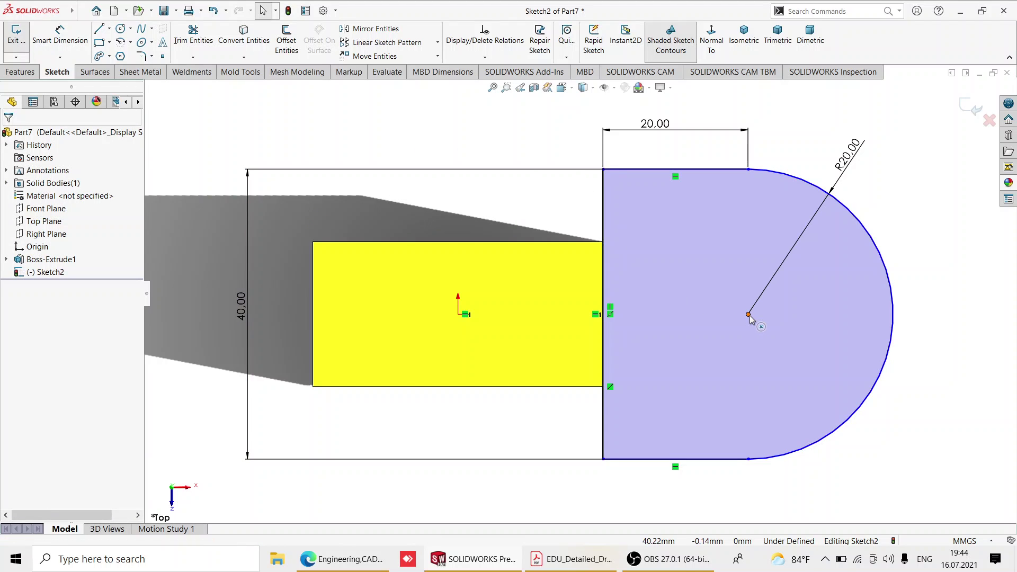
- Add a Horizontal relation between the arc's centre point and the origin
click(748, 315)
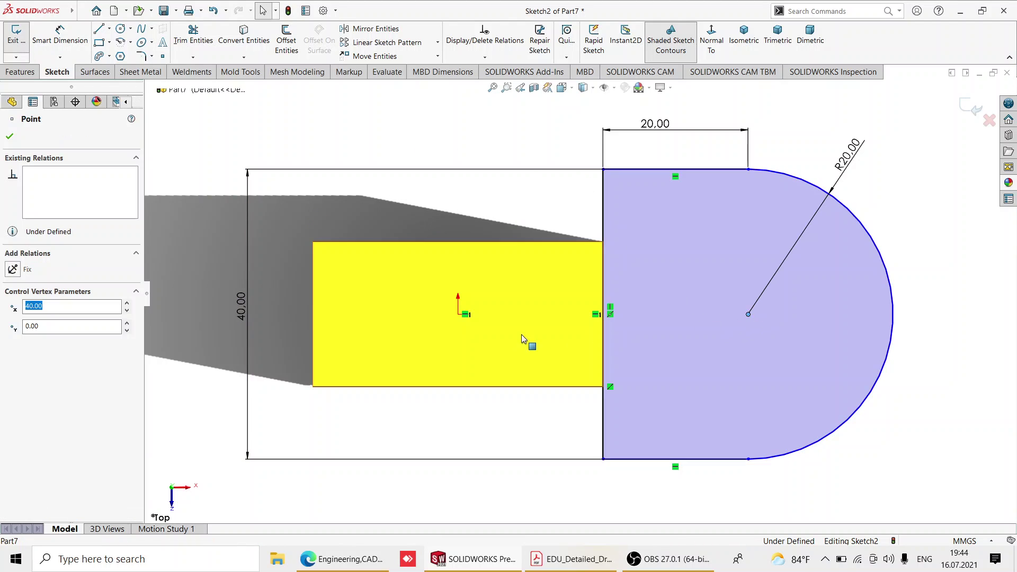
ctrl+click(458, 314)
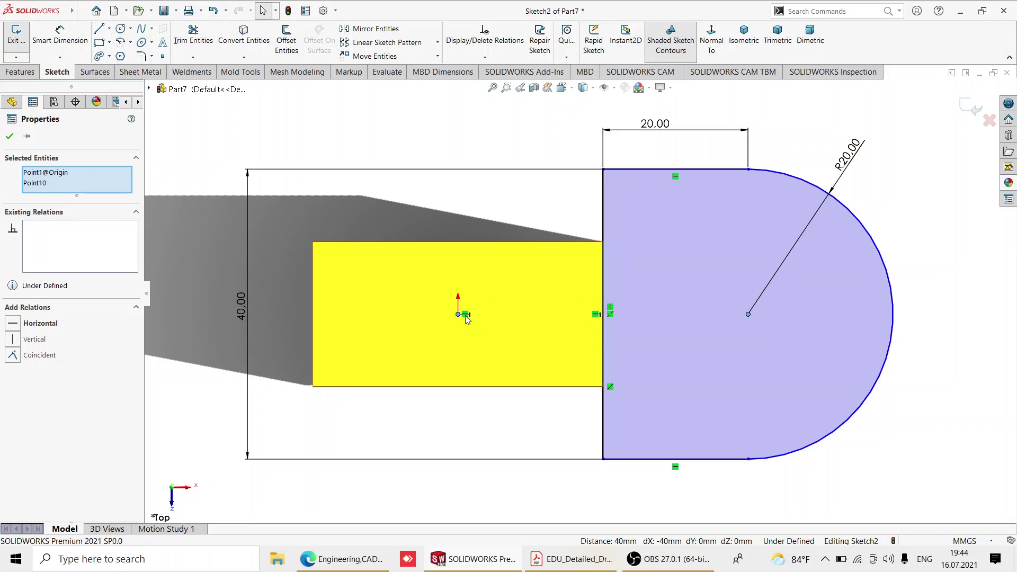
click(14, 328)
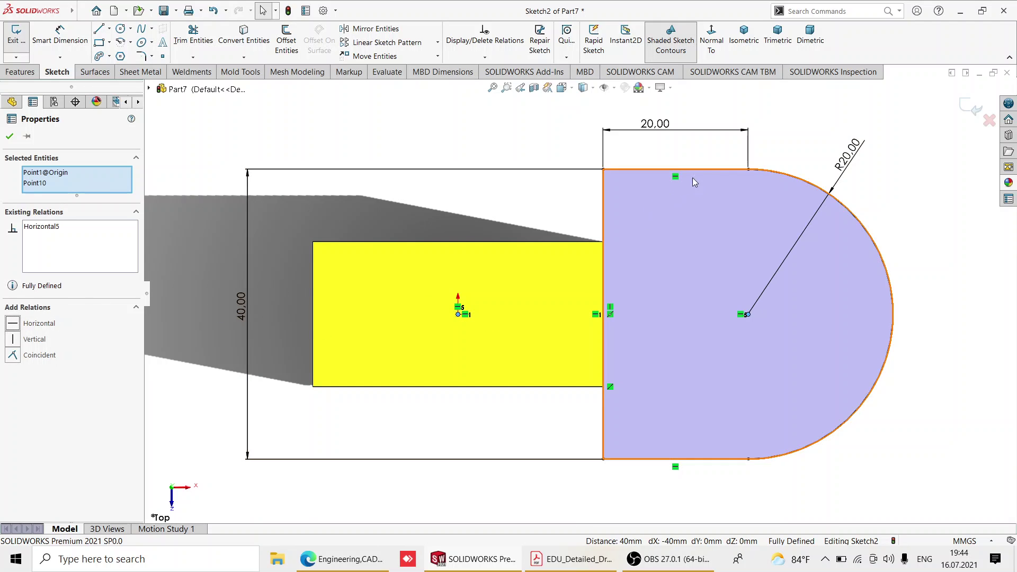
click(9, 137)
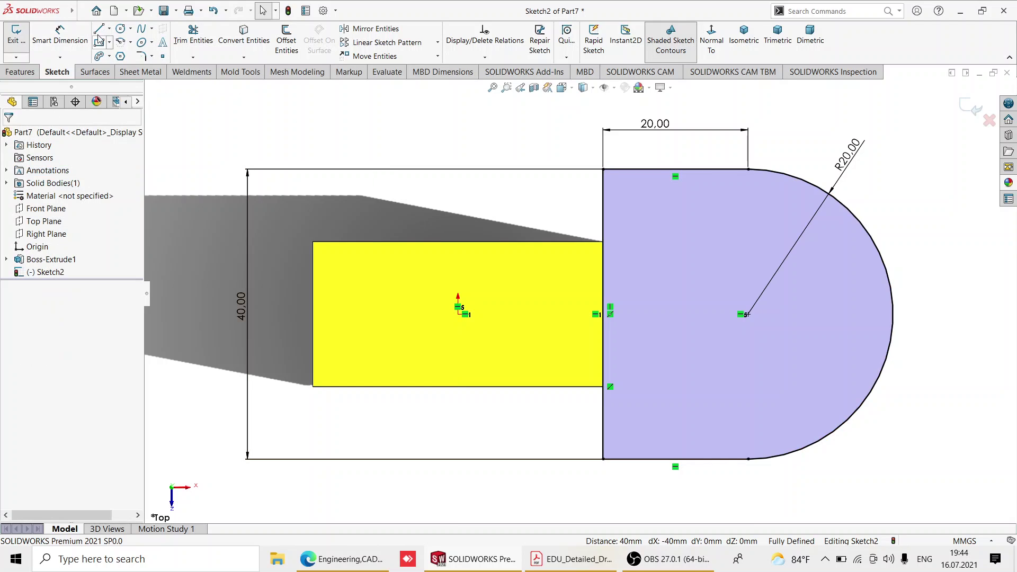
- Sketch a circle about 25.55 mm in diameter centred on the arc's centre point
click(121, 28)
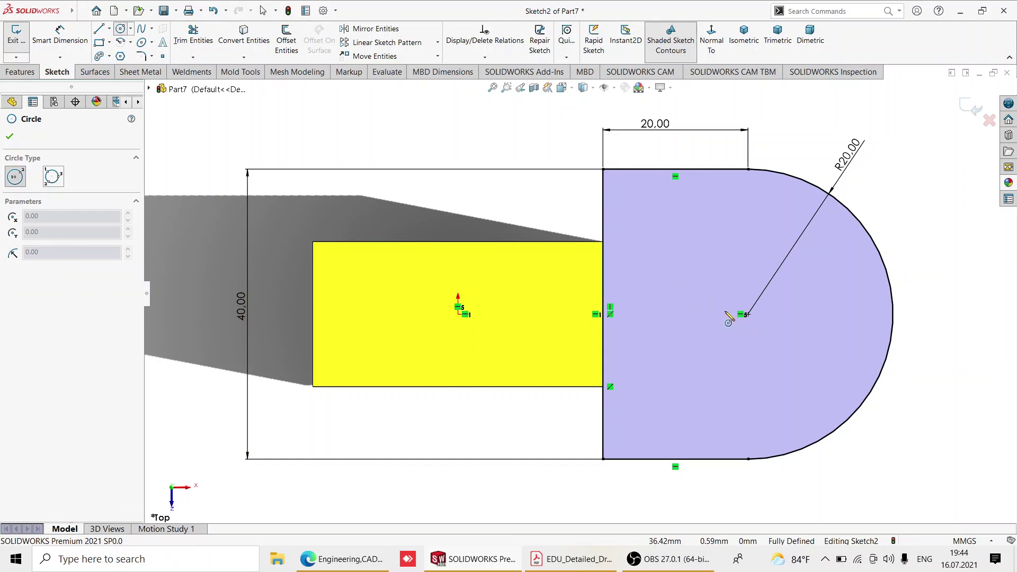
click(747, 314)
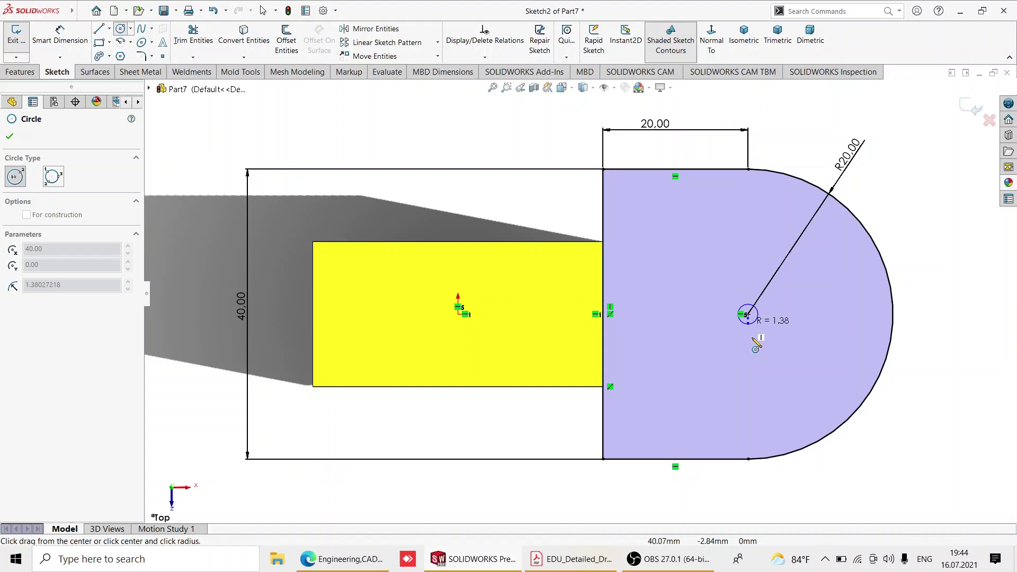
click(789, 397)
- Check the hole size in the PDF drawing and dimension the circle's diameter as 20 mm
click(56, 35)
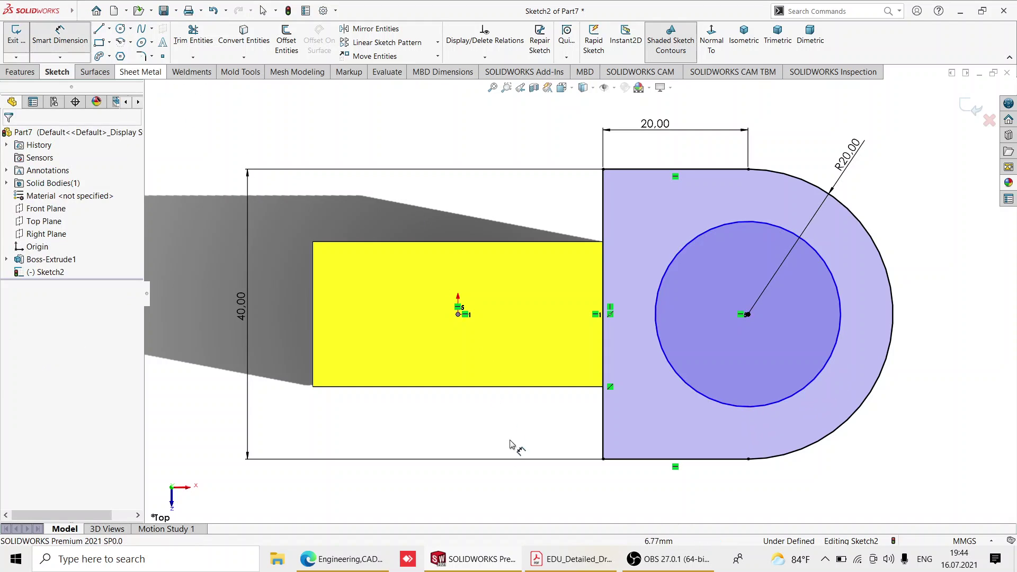
click(573, 560)
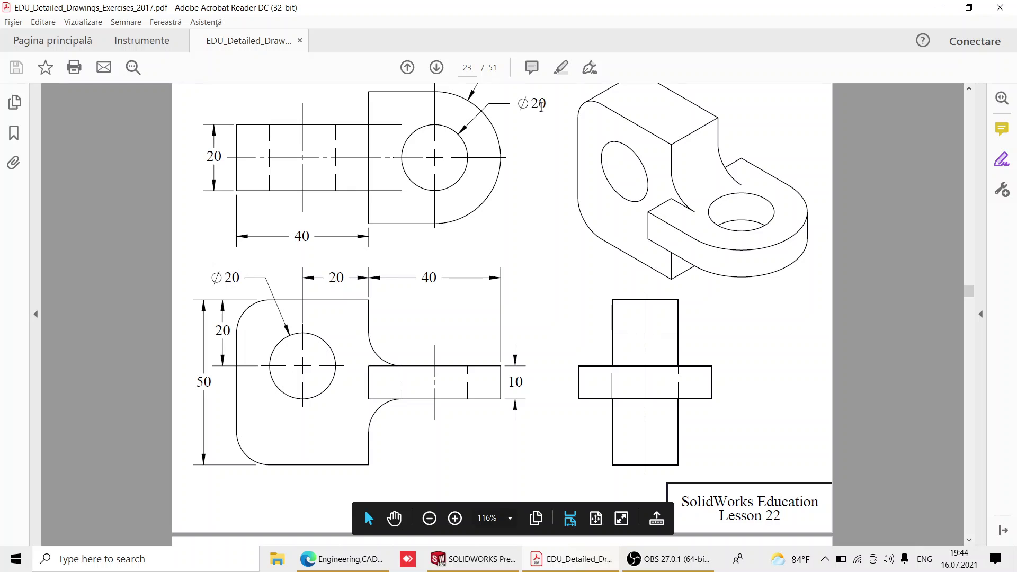
click(502, 566)
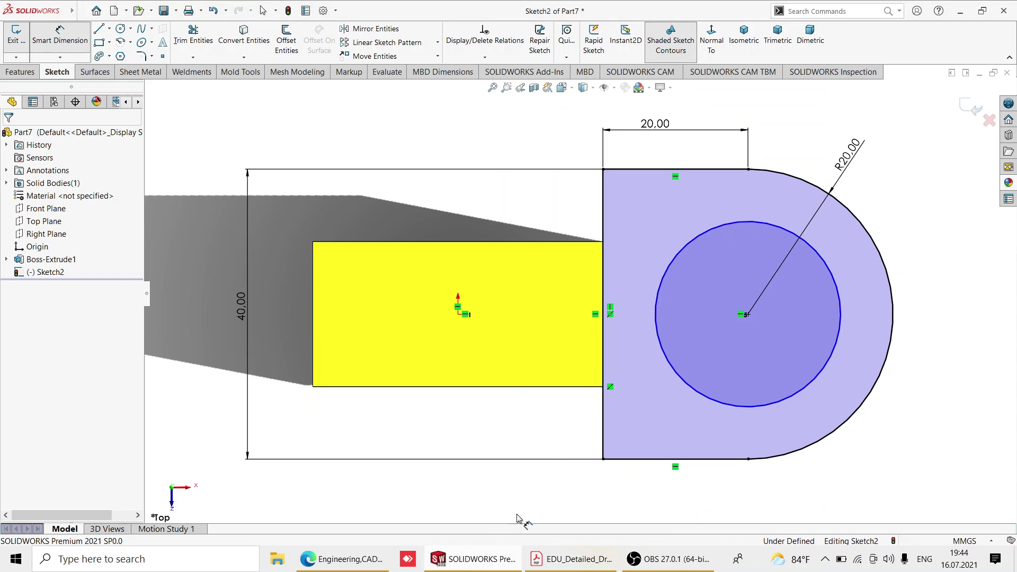
click(731, 223)
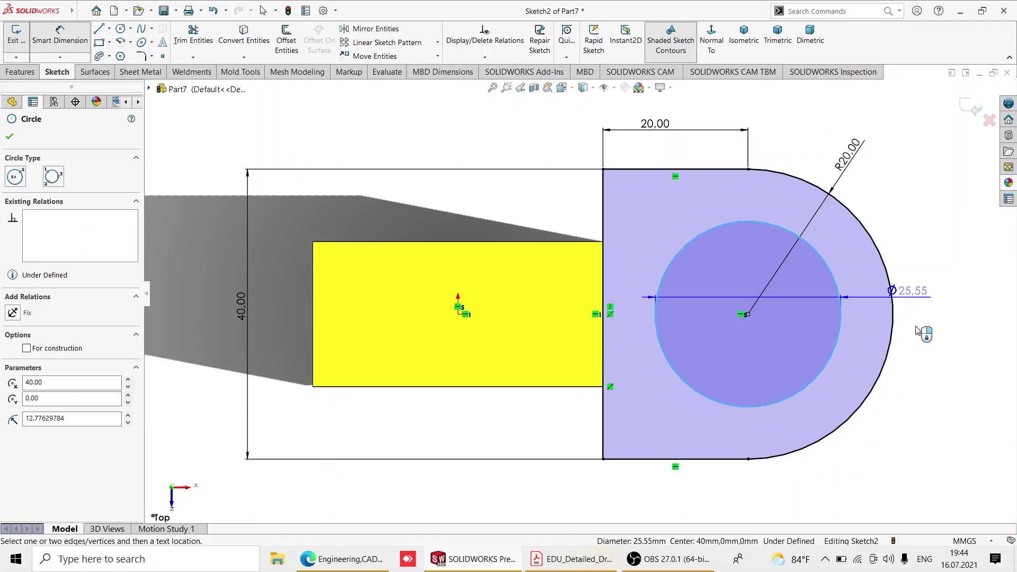
click(912, 449)
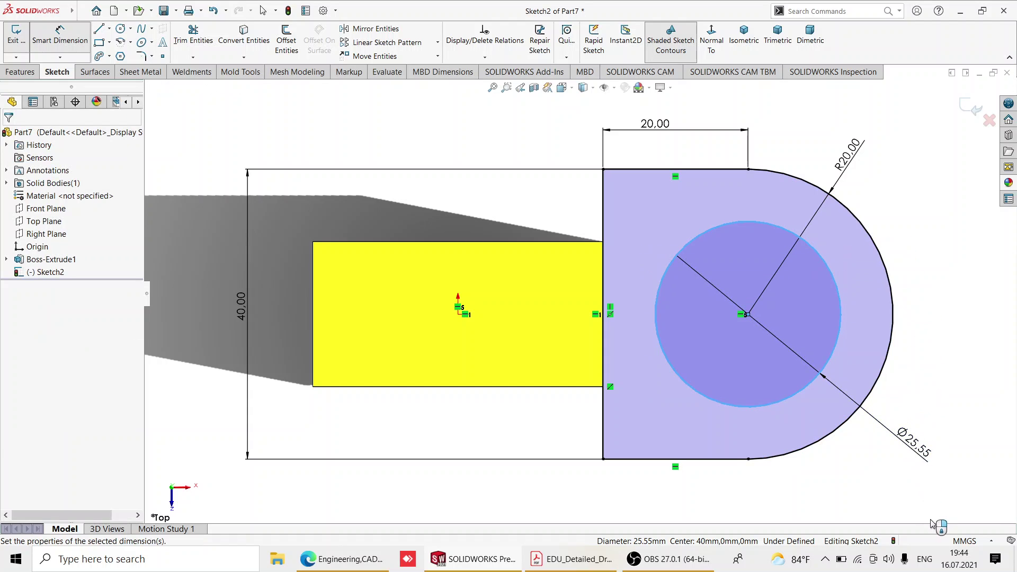
text(20)
key(Return)
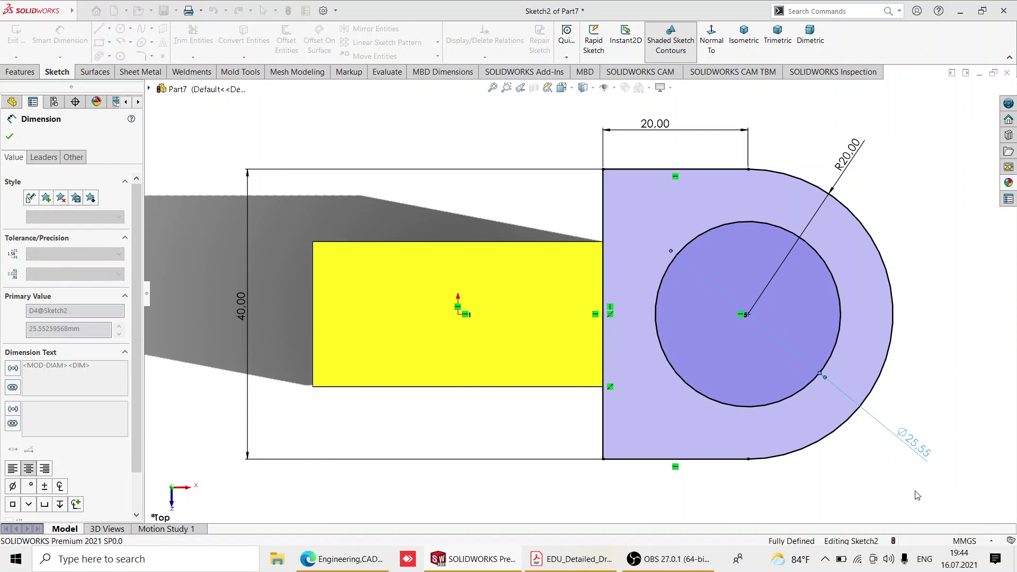
click(11, 137)
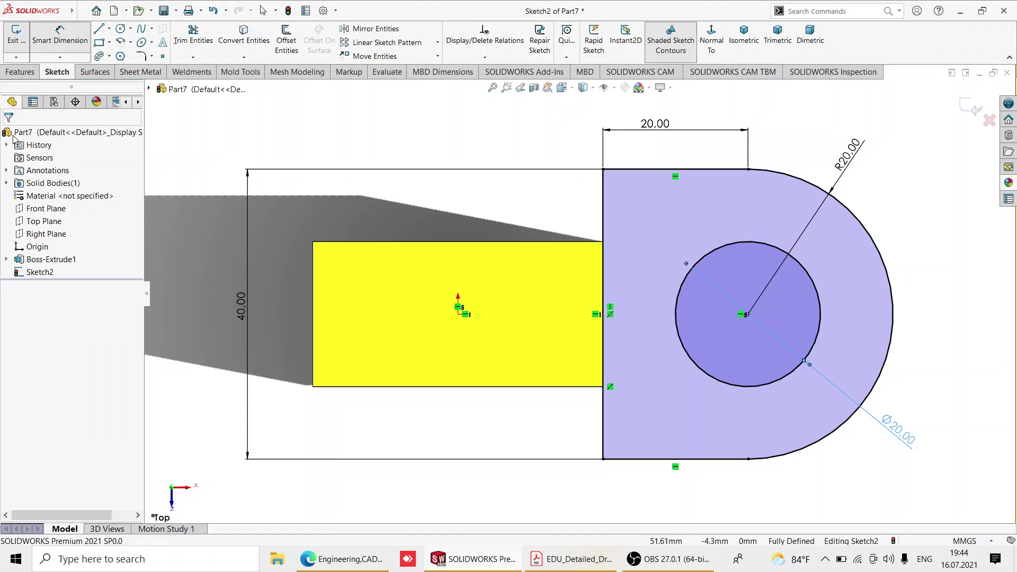
- Extrude the lug sketch 10 mm with the Mid Plane end condition, merged with the block, checking the thickness against the PDF drawing
click(21, 72)
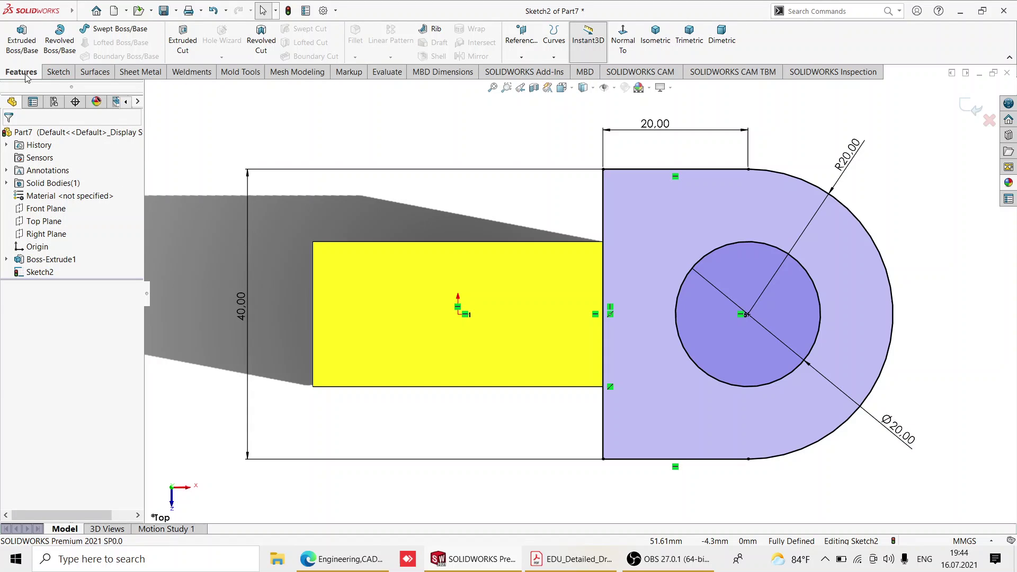
click(22, 45)
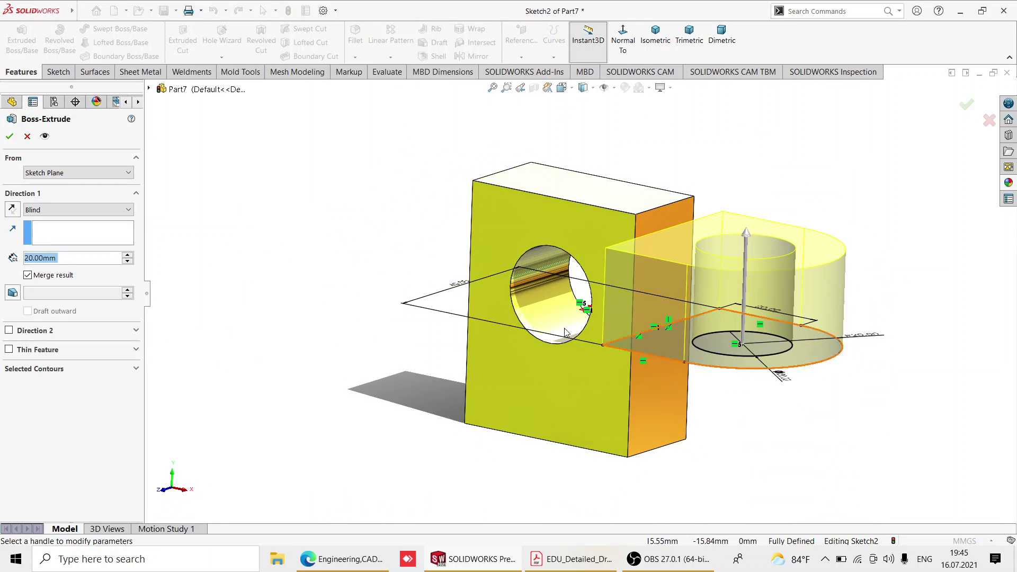
click(74, 210)
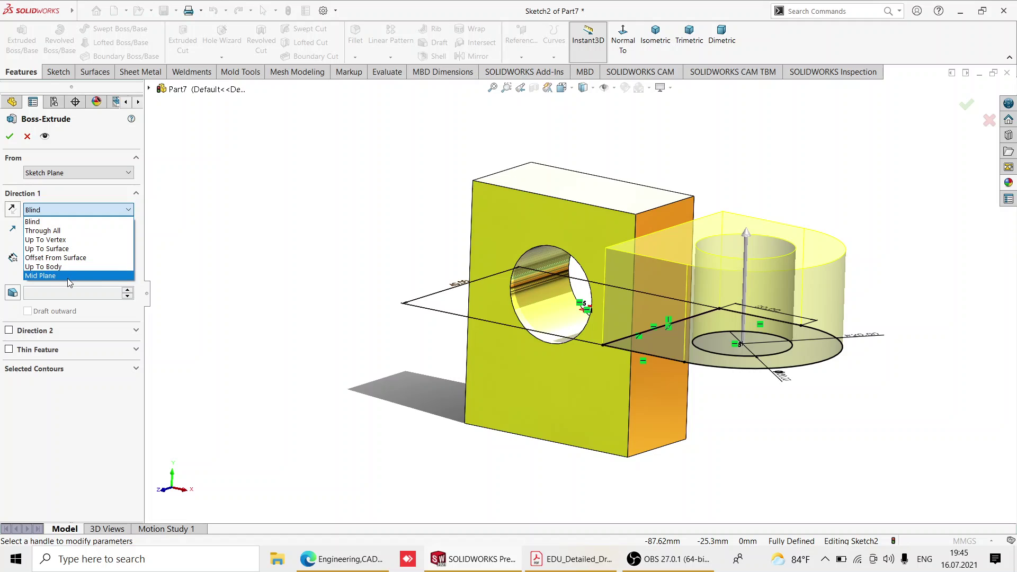
click(72, 276)
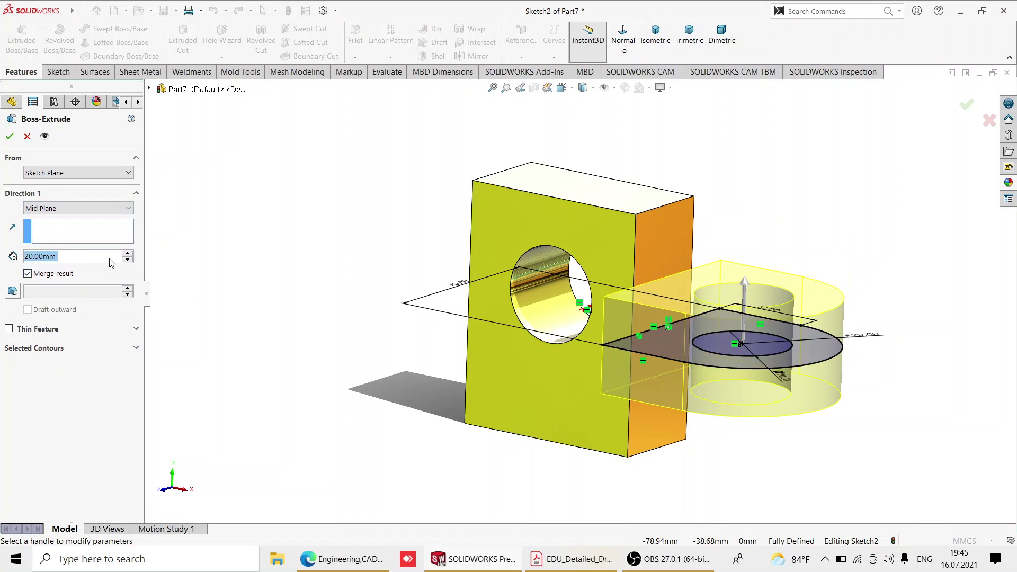
click(127, 260)
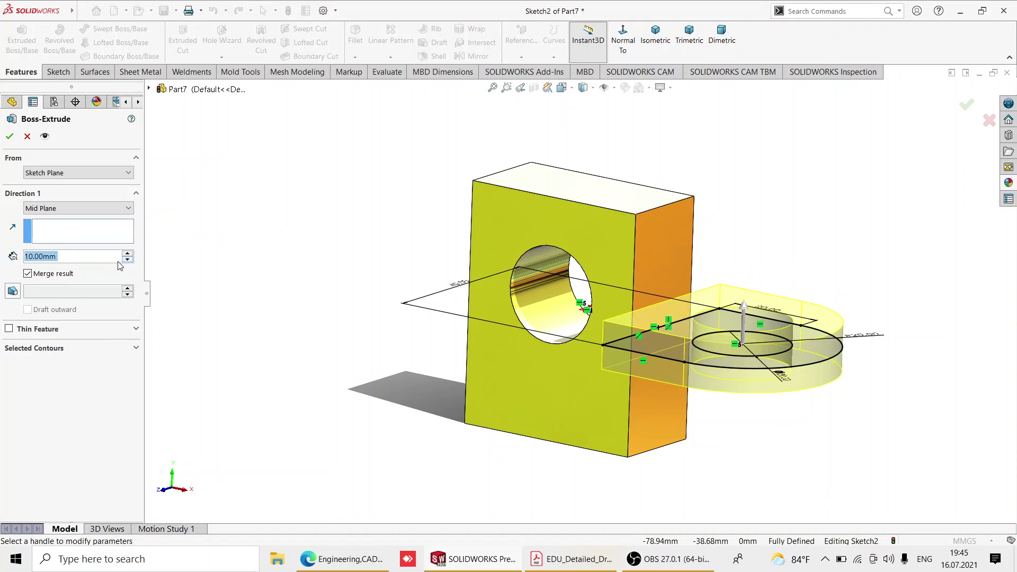
click(543, 561)
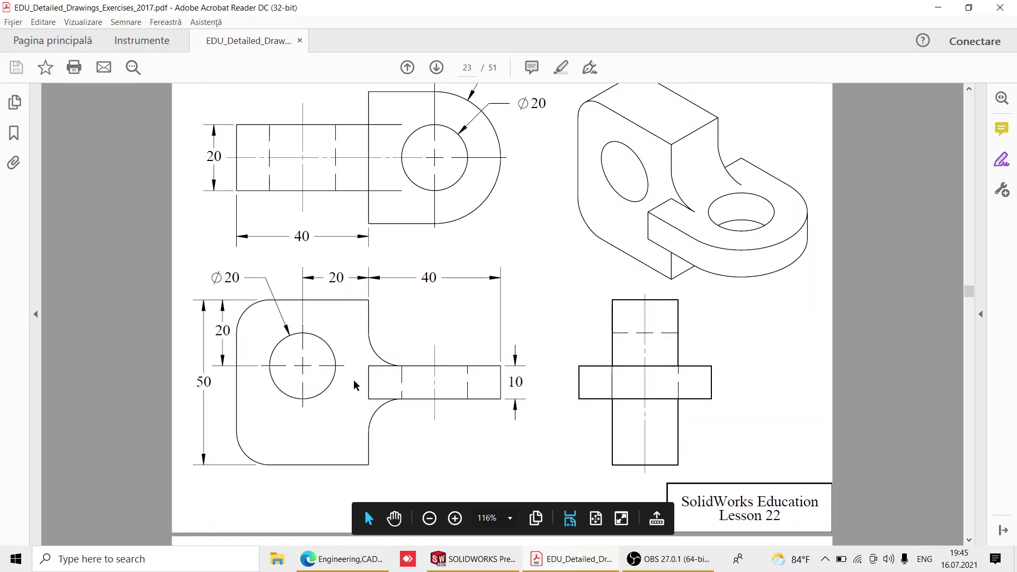
click(472, 559)
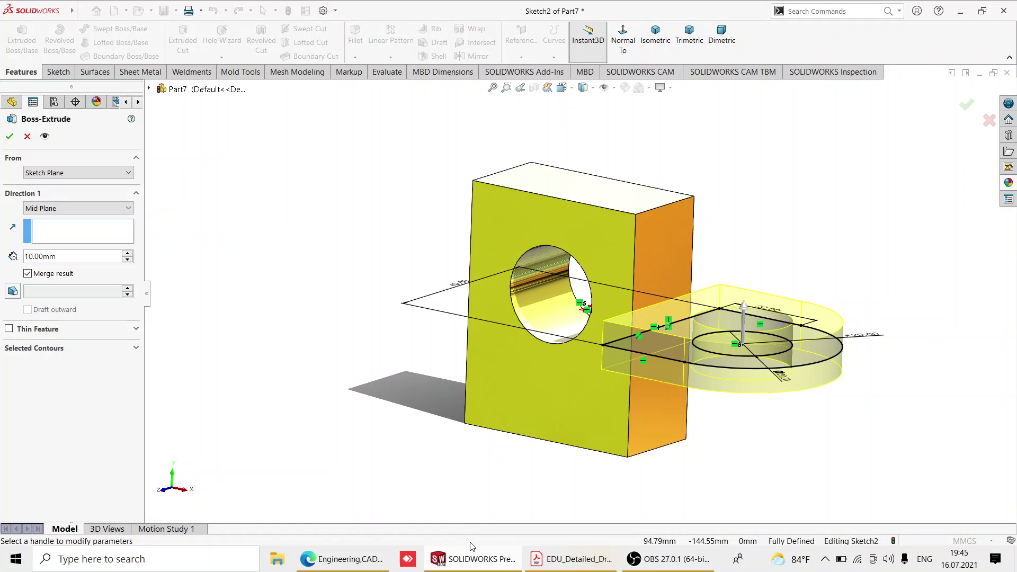
click(9, 137)
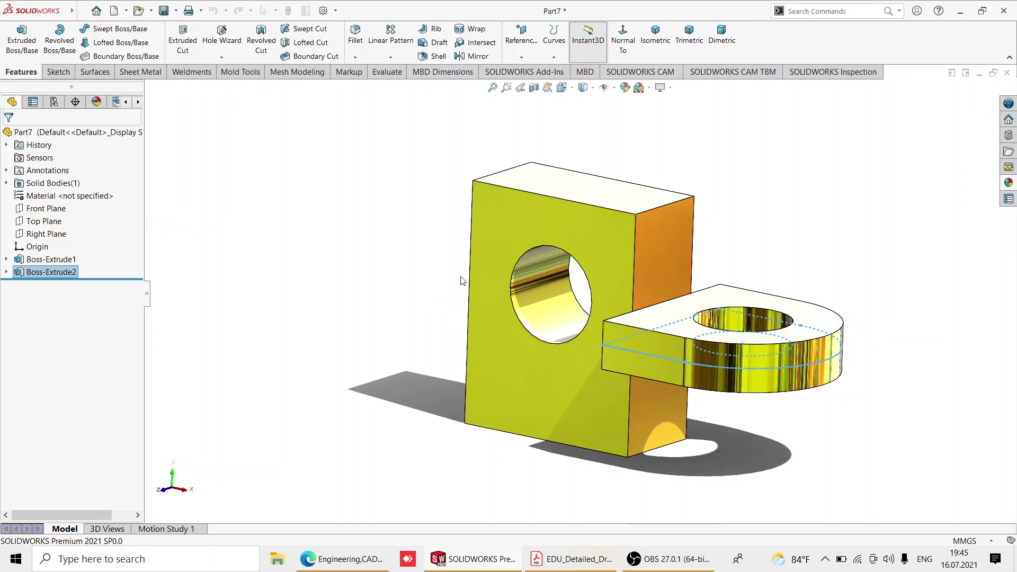
click(823, 418)
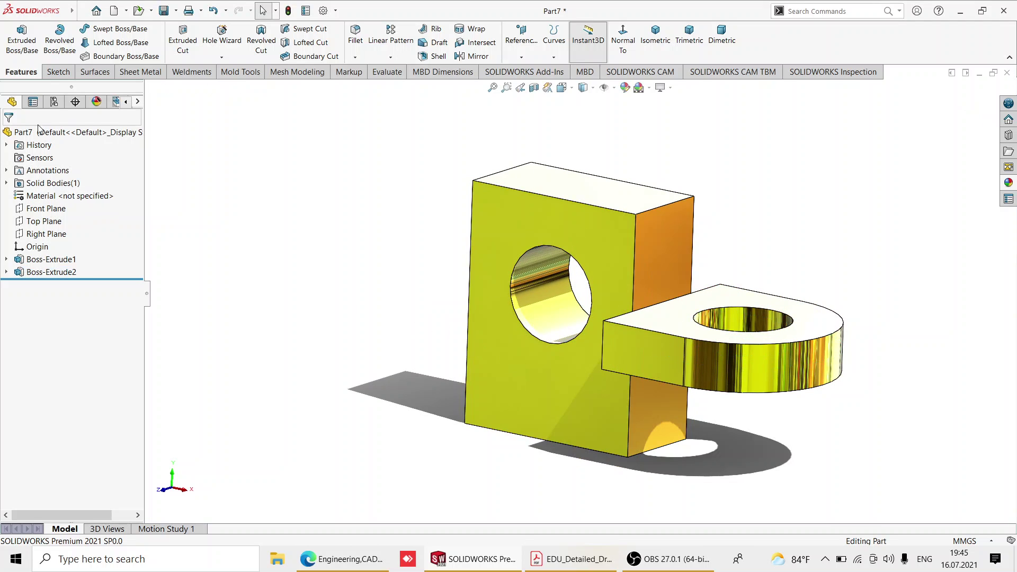
- Fillet the two edges where the lug meets the block and the block's two outer corner edges opposite the lug with a 10 mm radius
click(355, 34)
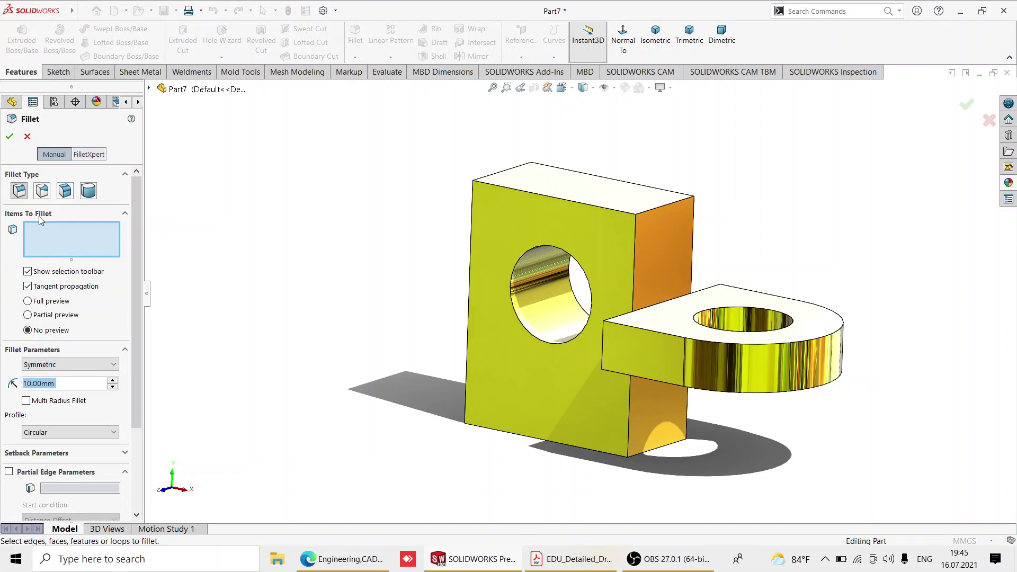
click(655, 314)
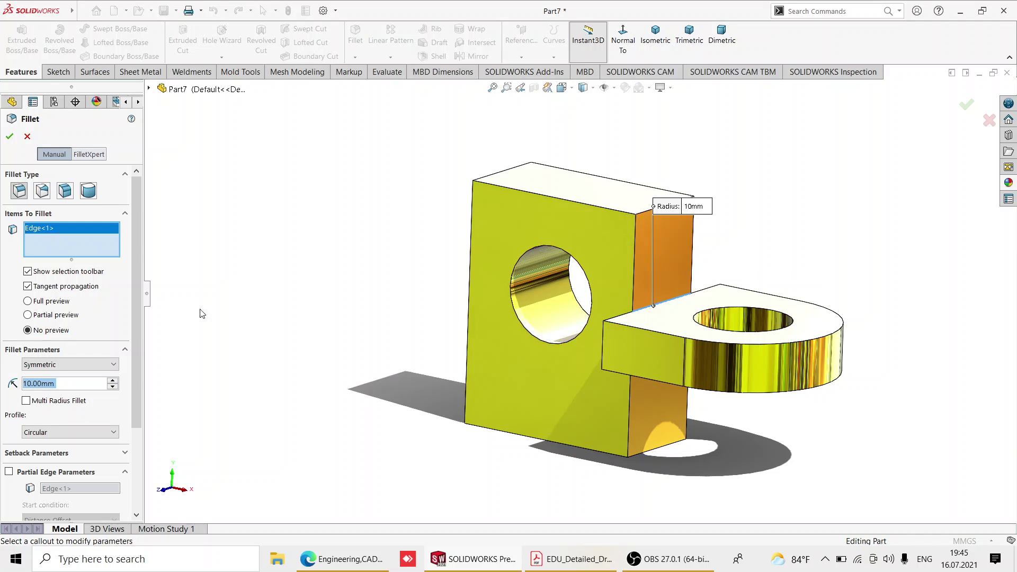
middle_drag(745, 485, 650, 339)
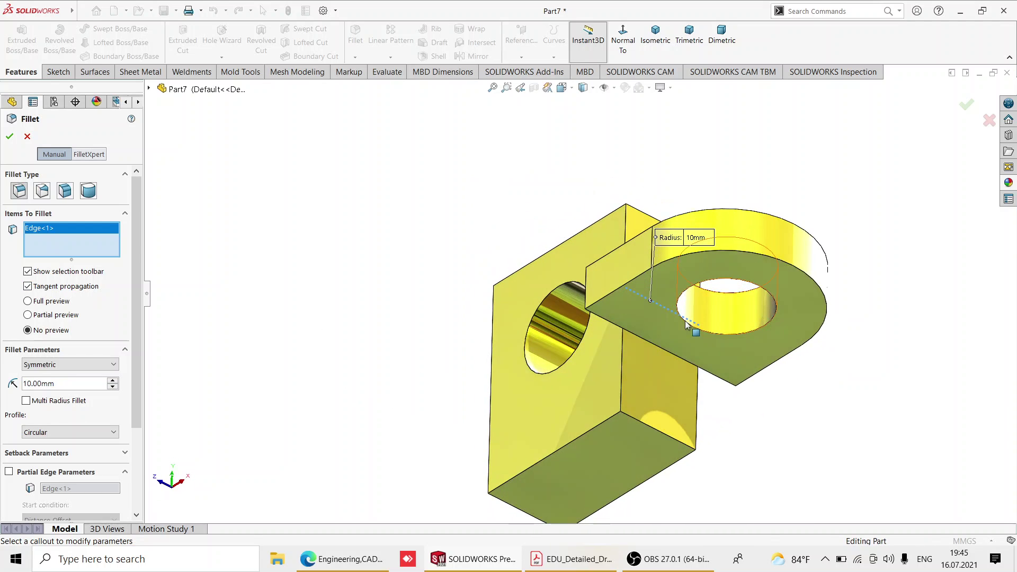
click(650, 343)
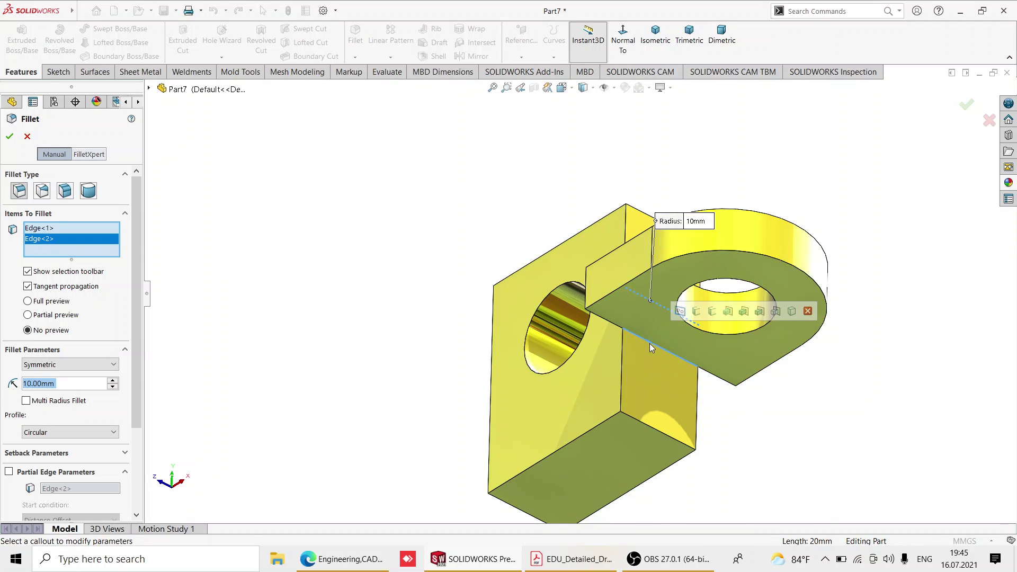
middle_drag(650, 344, 598, 428)
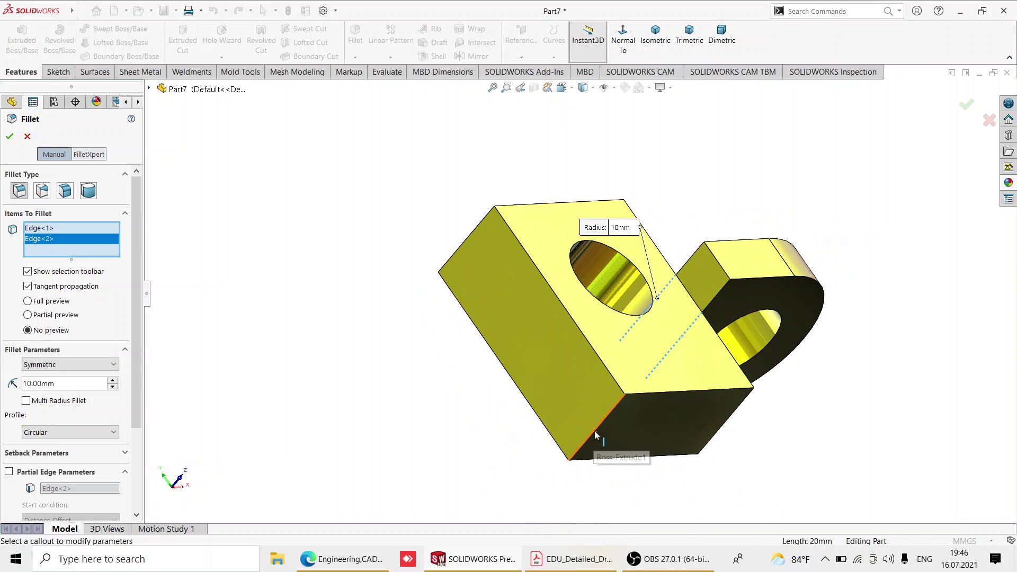
click(593, 430)
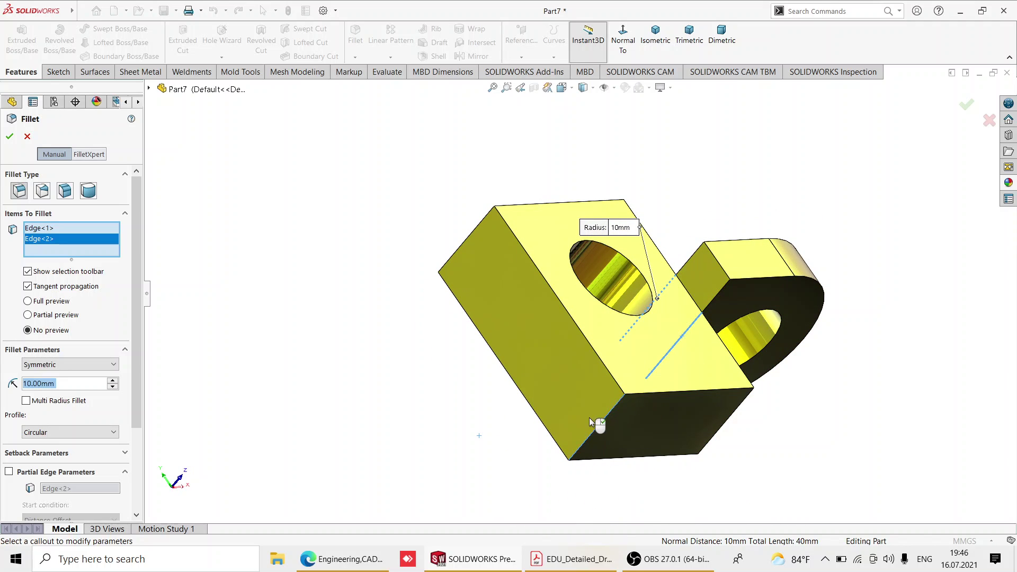
click(486, 217)
middle_drag(486, 217, 531, 322)
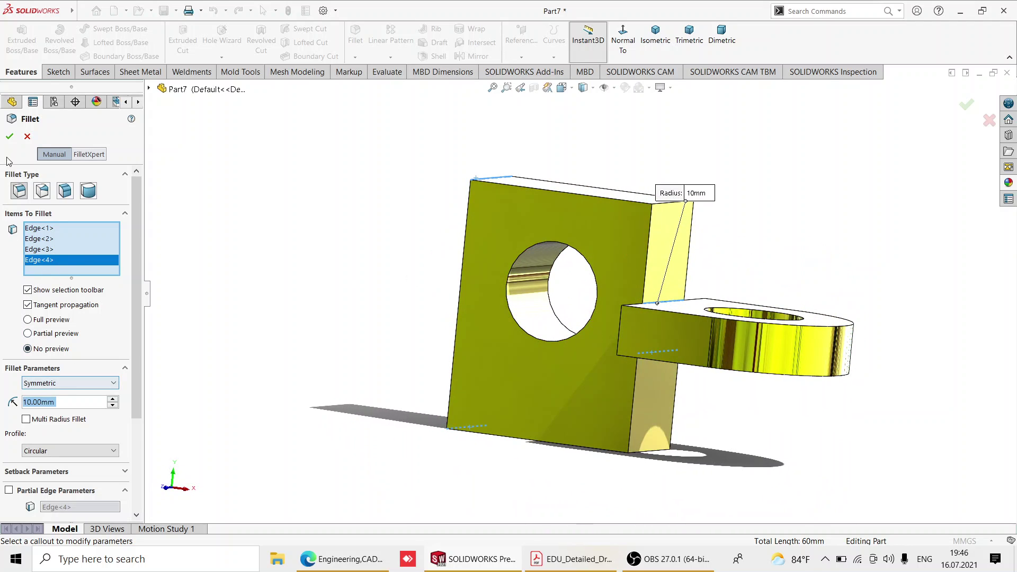
key(Return)
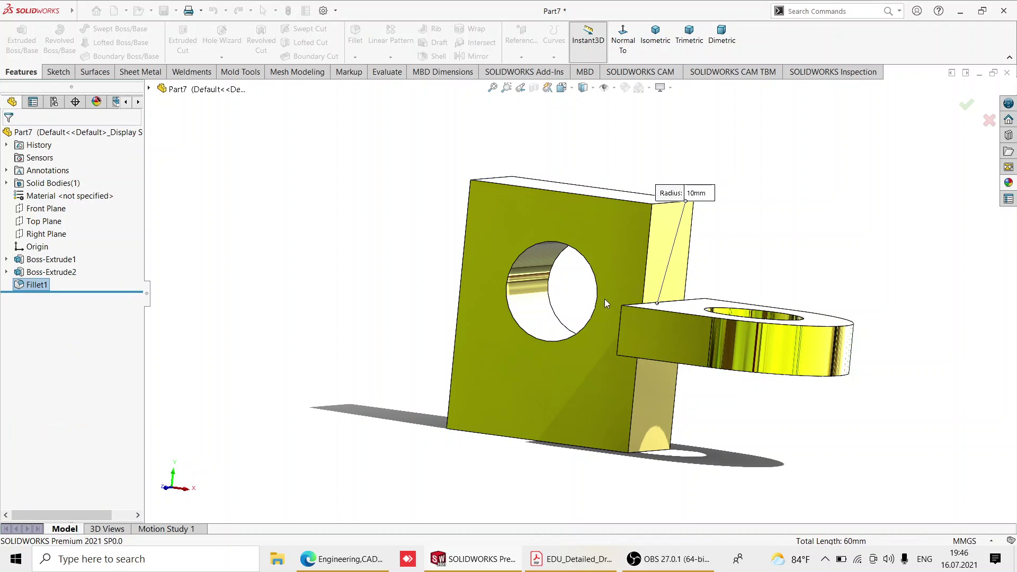
click(804, 496)
- Show the bracket in isometric view and compare its shape with the PDF drawing
middle_drag(804, 497, 769, 315)
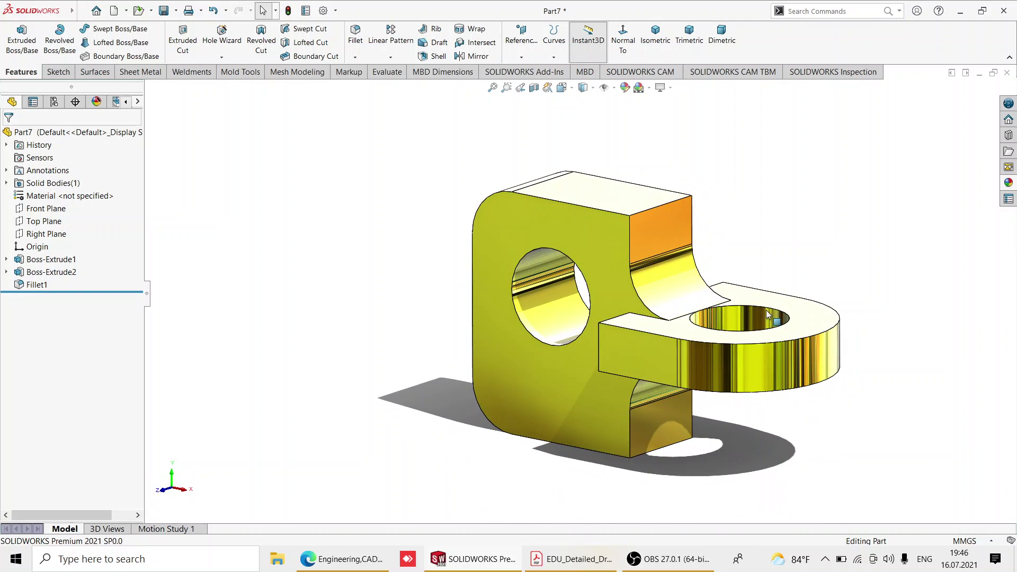
click(655, 39)
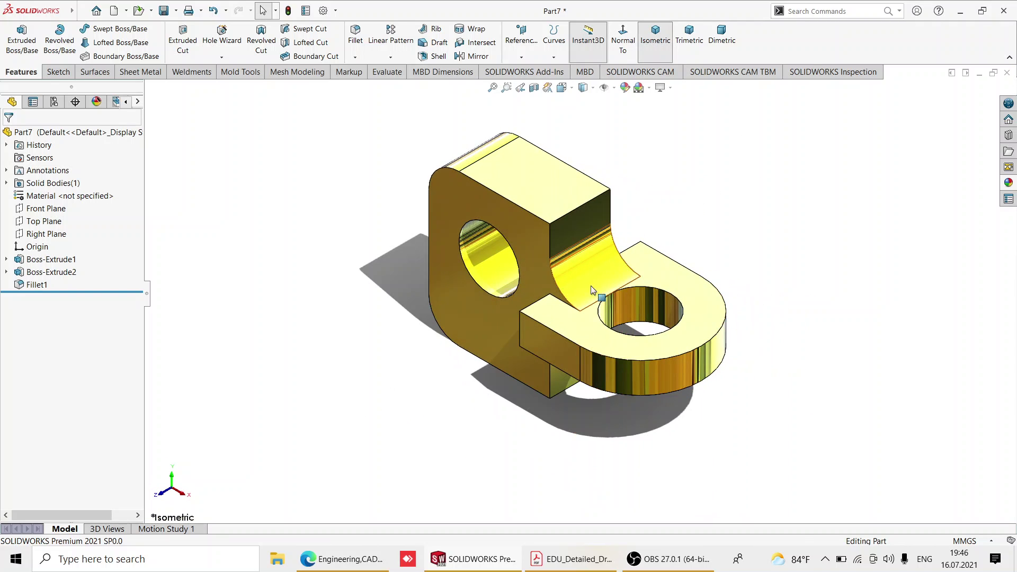
click(571, 567)
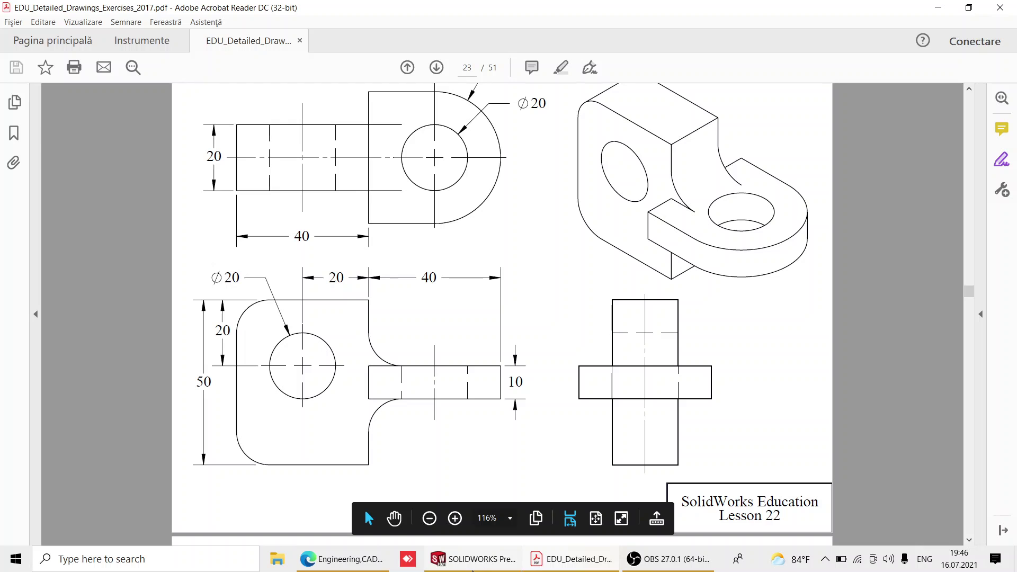
click(473, 560)
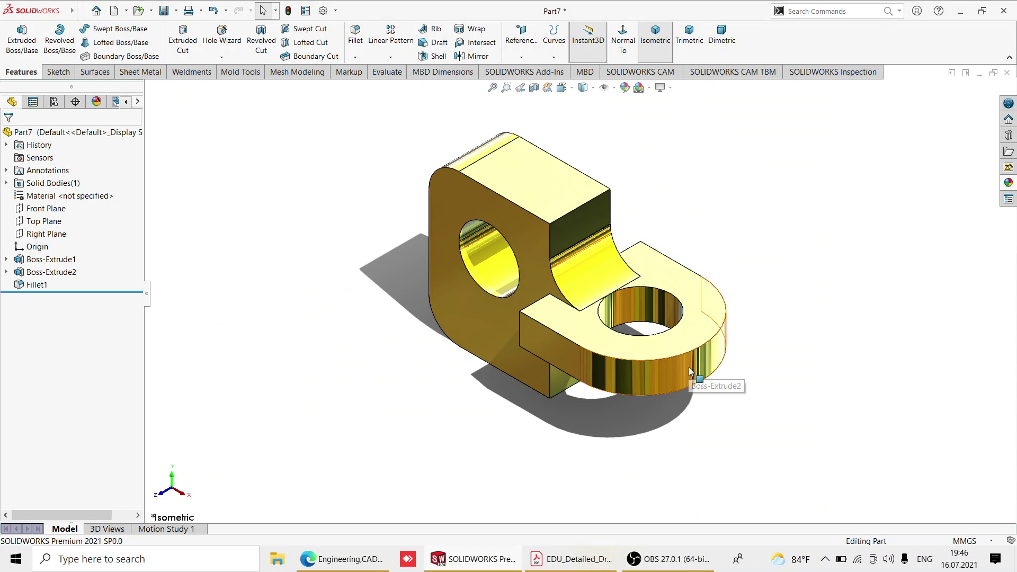